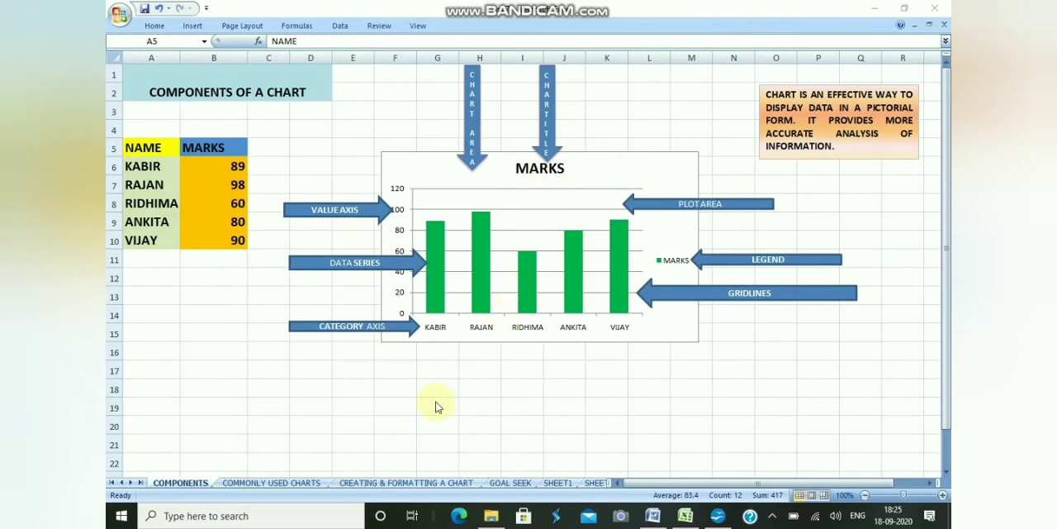
Open the COMMONLY USED CHARTS sheet to review the column, line, pie and bar chart examples.
left_click(252, 485)
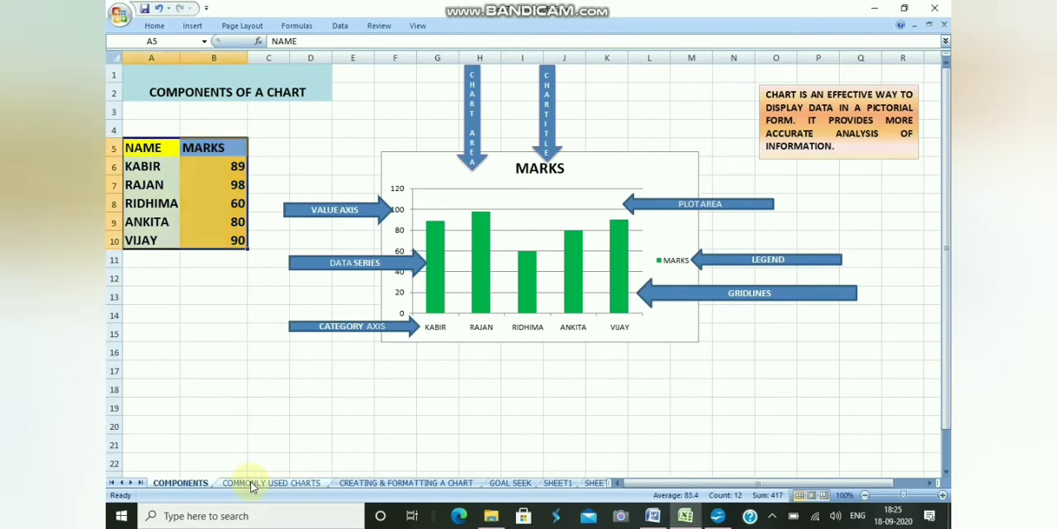
left_click(263, 484)
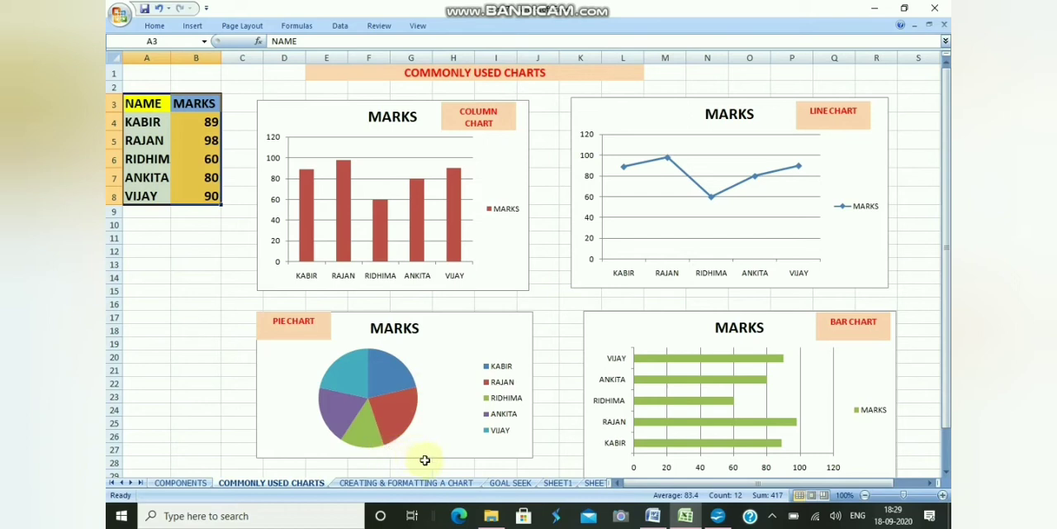
Open the CREATING & FORMATTING A CHART sheet and turn off Minimize the Ribbon.
left_click(371, 484)
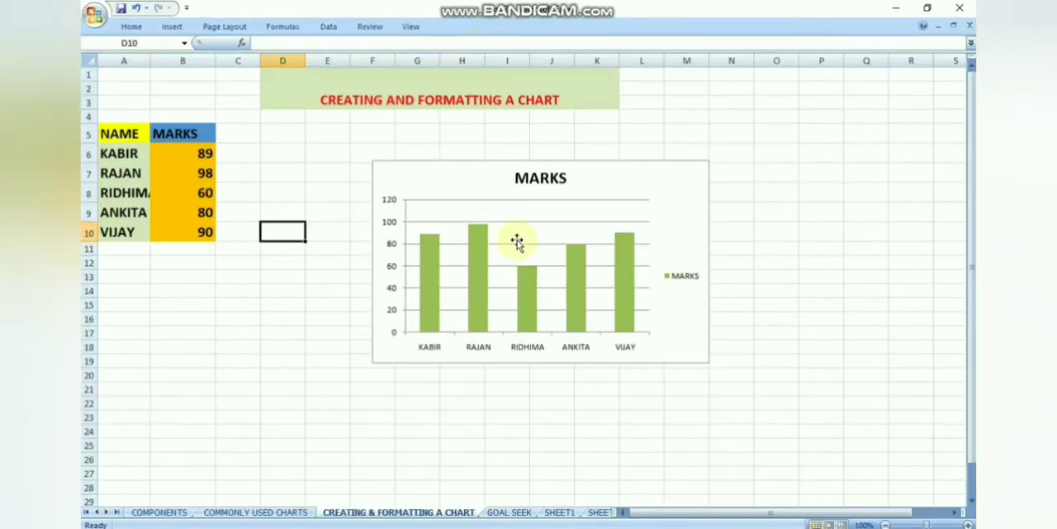
right_click(629, 26)
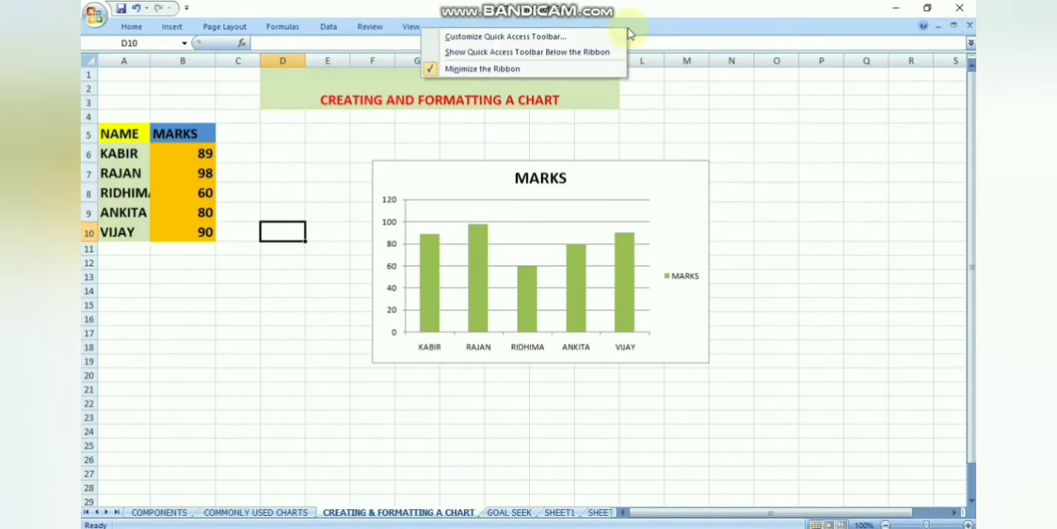
left_click(537, 68)
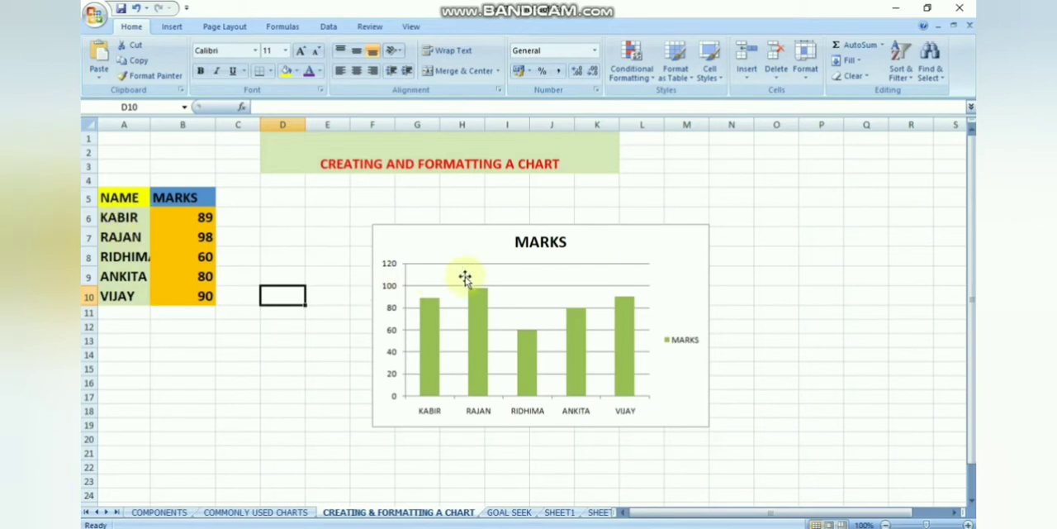
Delete the existing MARKS column chart, including its title, from the sheet.
left_click(551, 229)
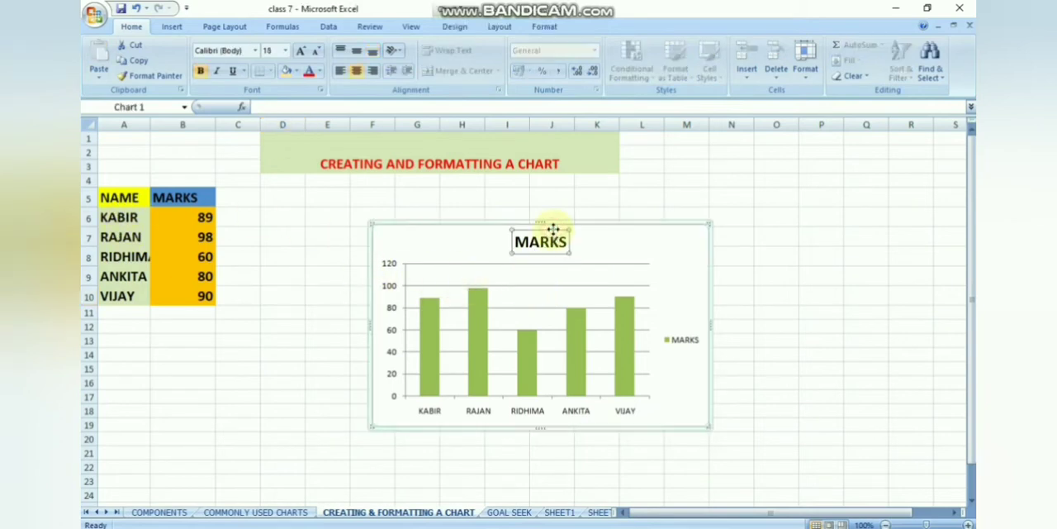
key("Delete")
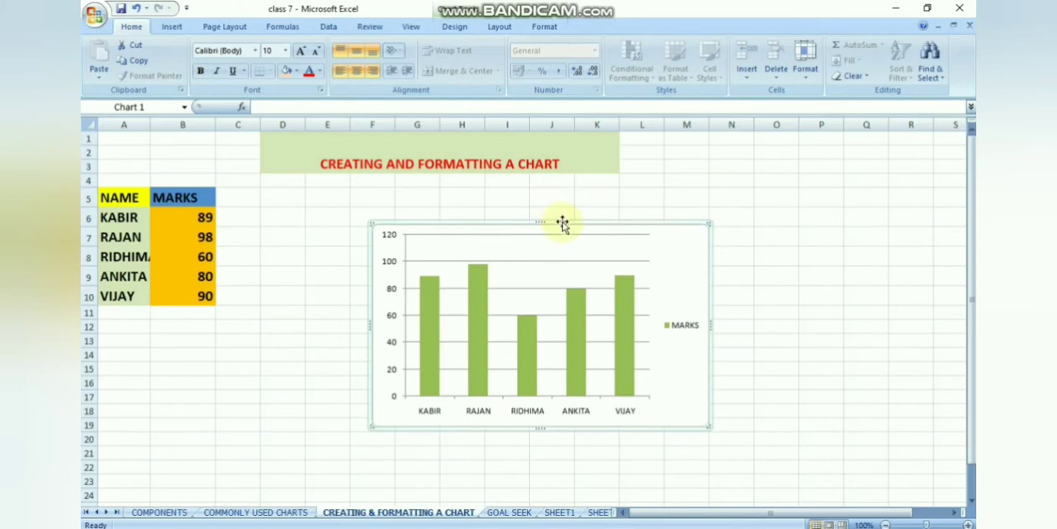
key("Delete")
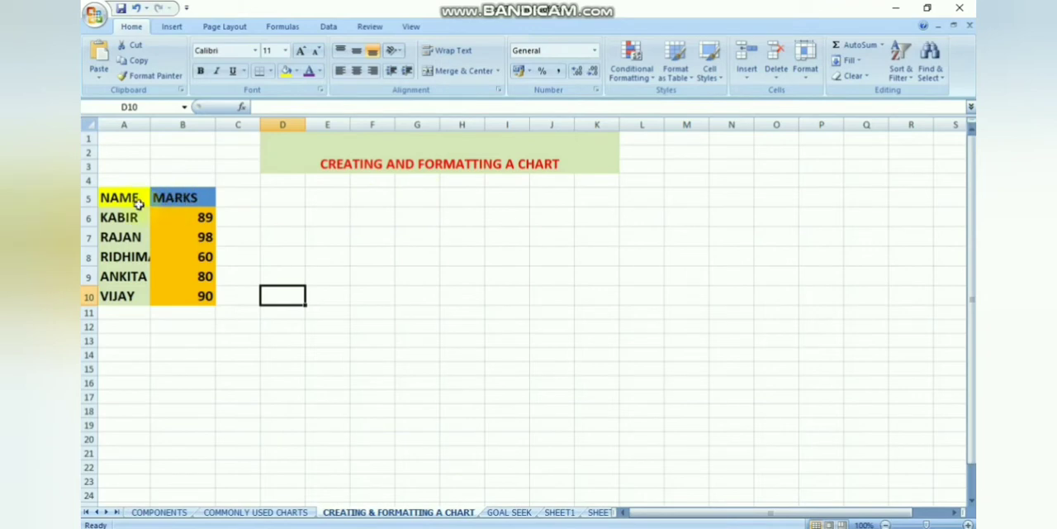
Insert a 2-D clustered column chart from the name and marks table in A5:B10.
left_click_drag(113, 199, 177, 294)
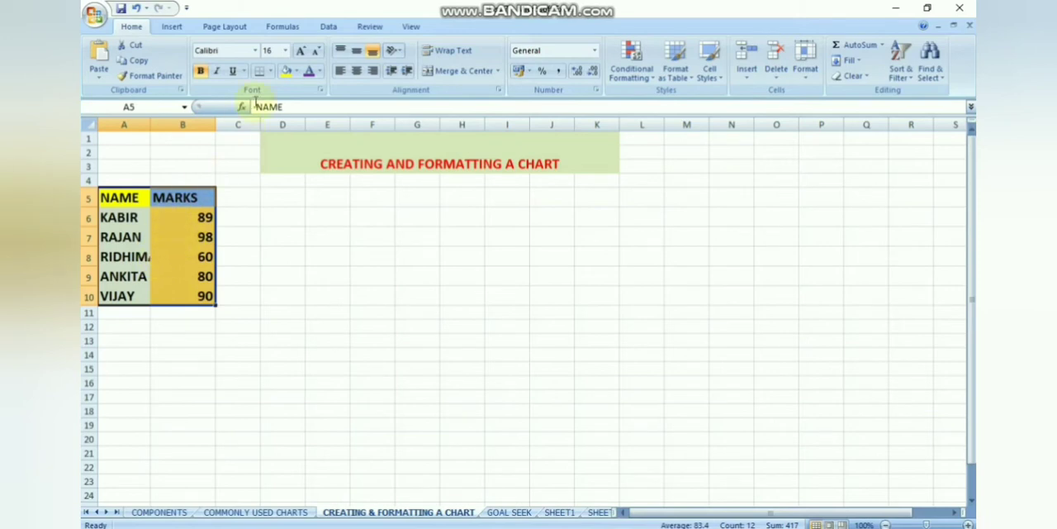
left_click(175, 30)
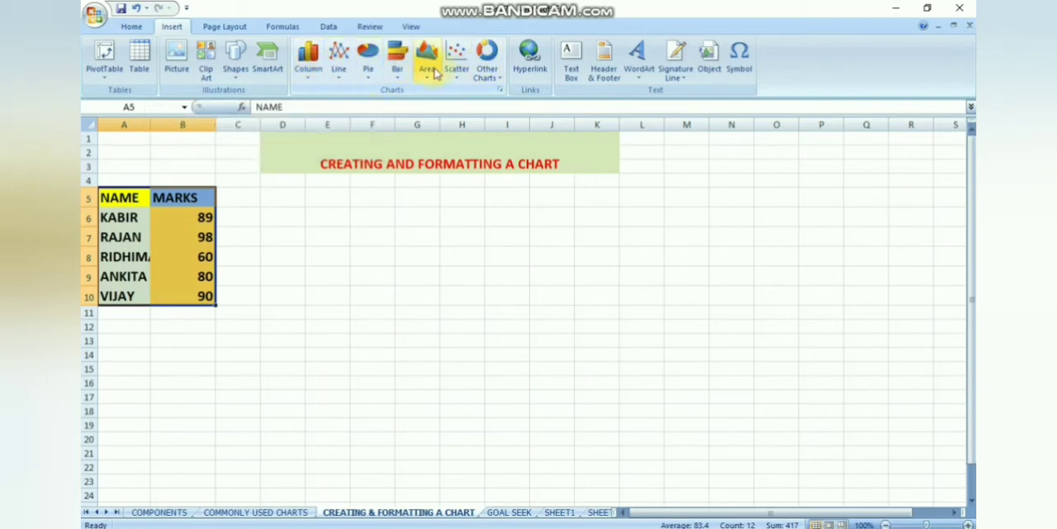
left_click(309, 74)
left_click(185, 113)
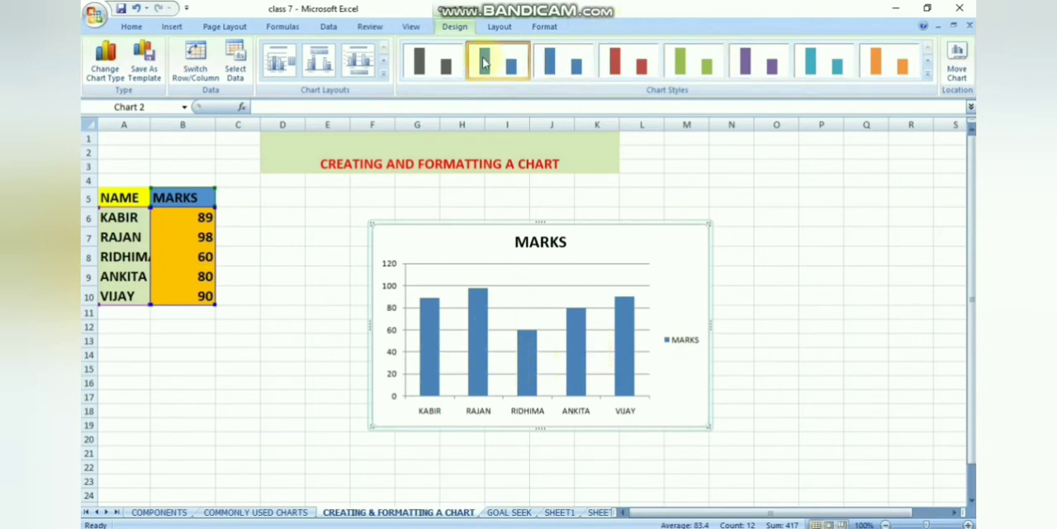
Try the red and blue chart styles on the column chart and apply the green style.
left_click(694, 62)
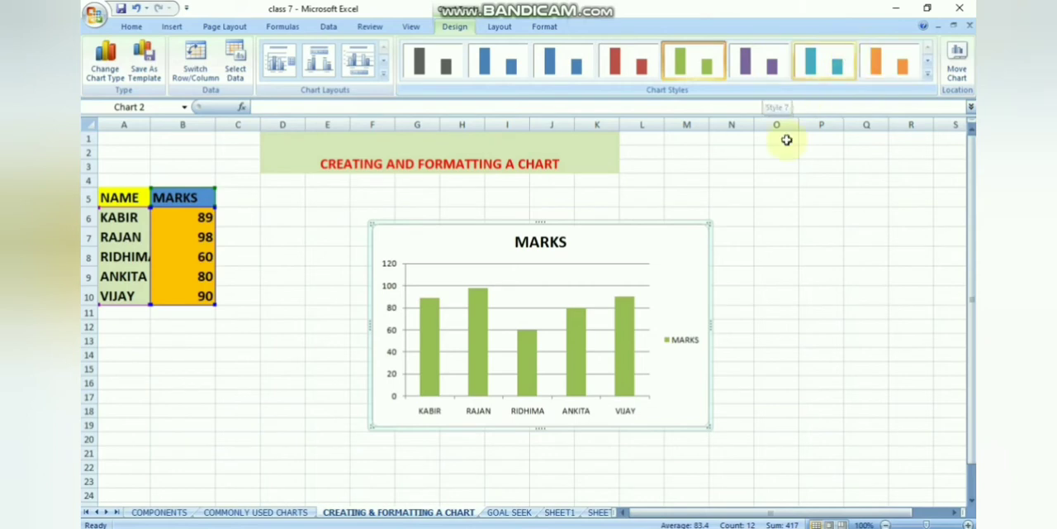
left_click(641, 59)
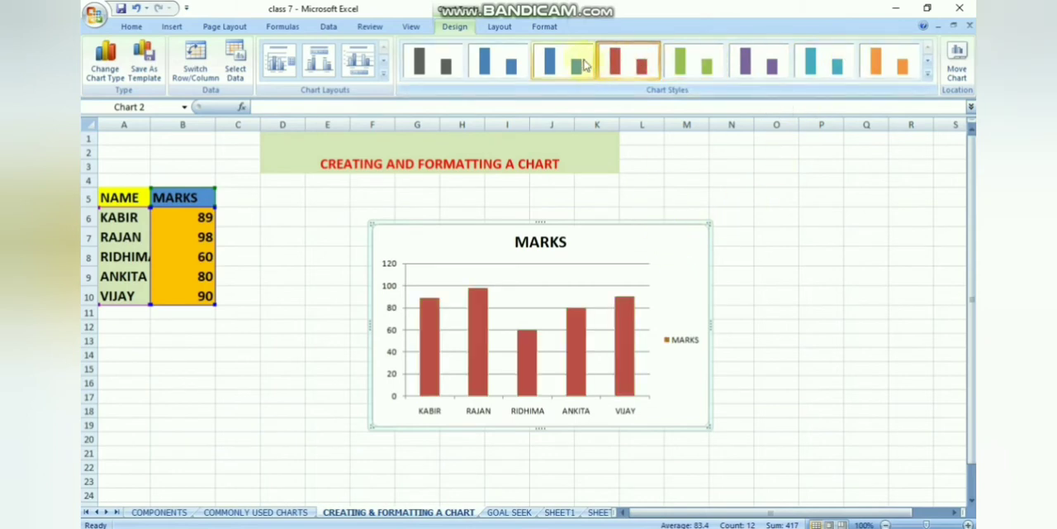
left_click(567, 60)
left_click(694, 60)
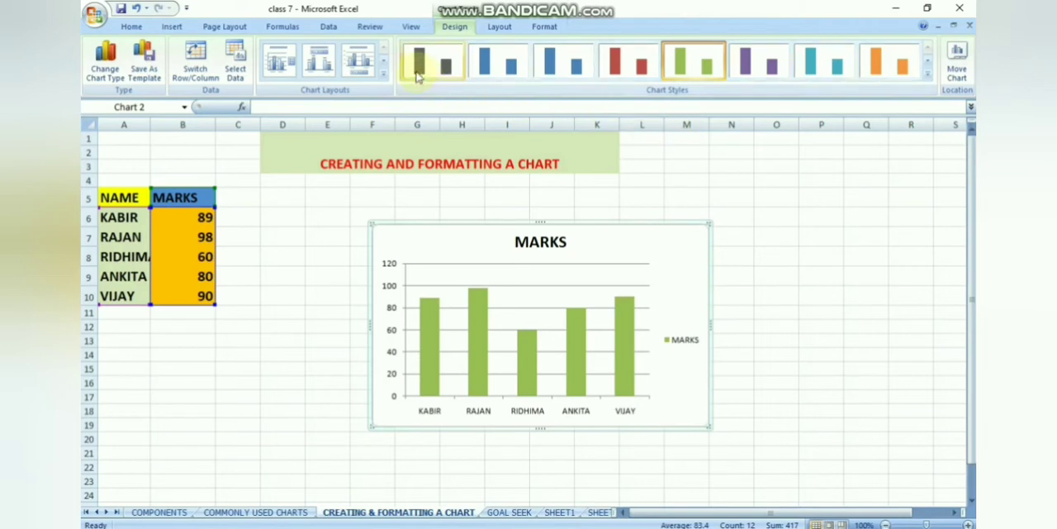
Set the chart title to Centered Overlay Title so it overlaps the chart without resizing it.
left_click(498, 27)
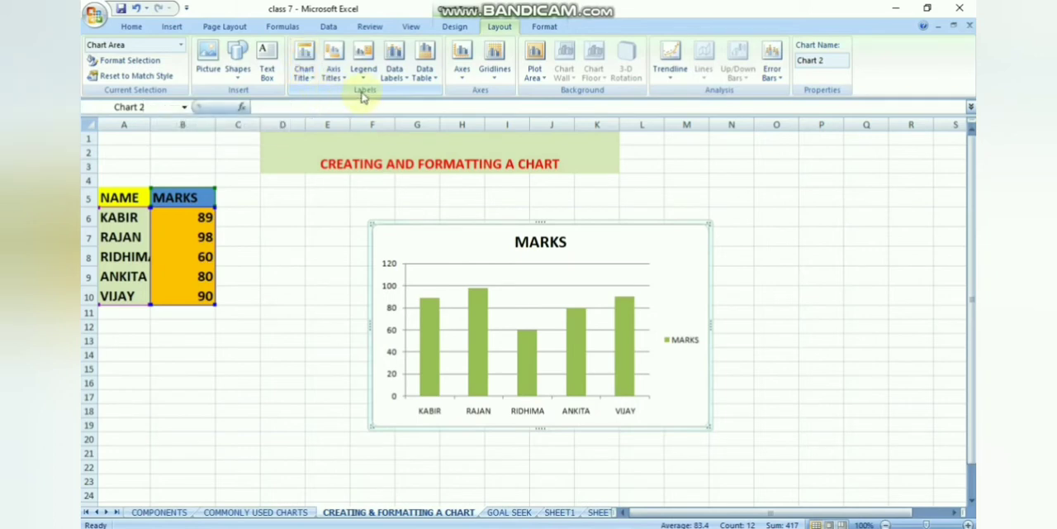
left_click(304, 66)
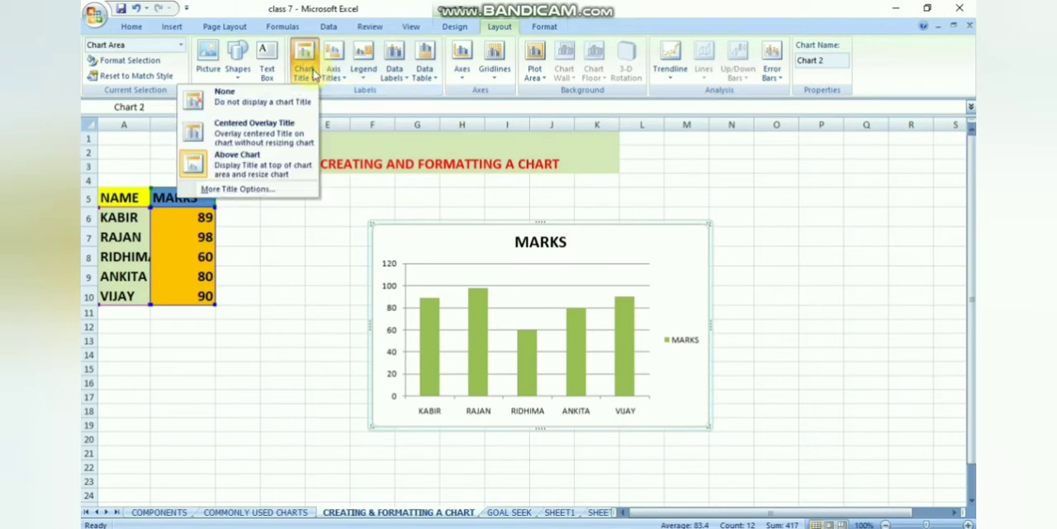
left_click(261, 132)
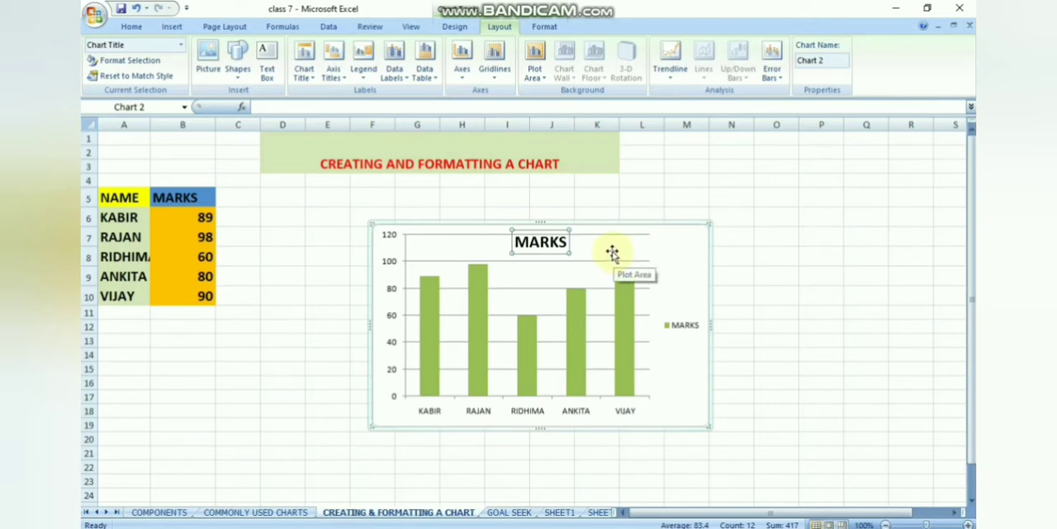
Format the chart's plot area with a solid red theme color fill.
right_click(642, 341)
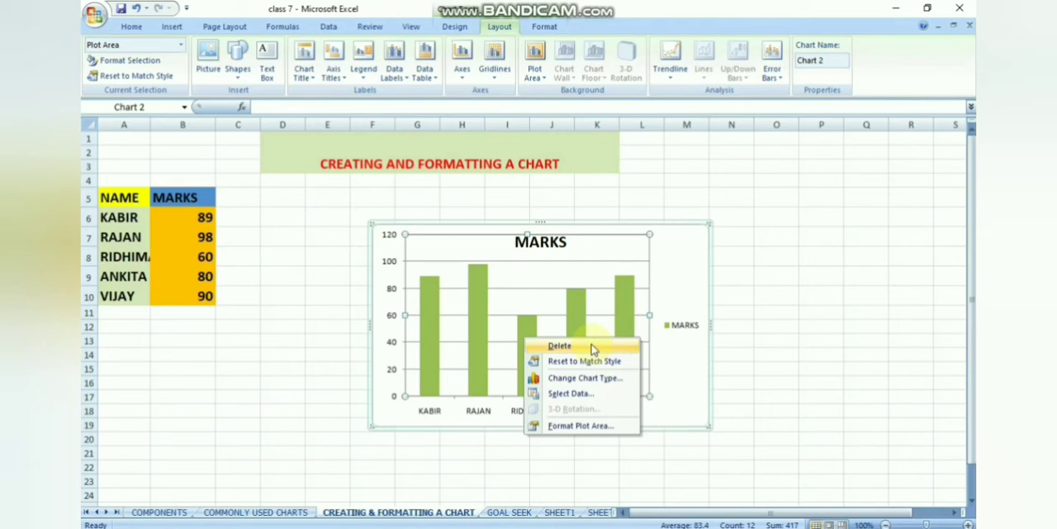
left_click(574, 426)
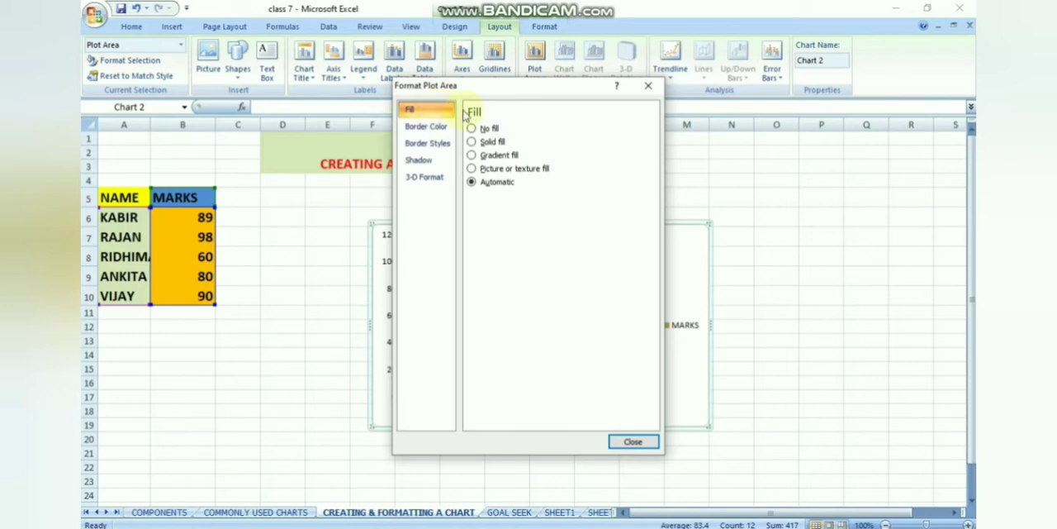
left_click(472, 142)
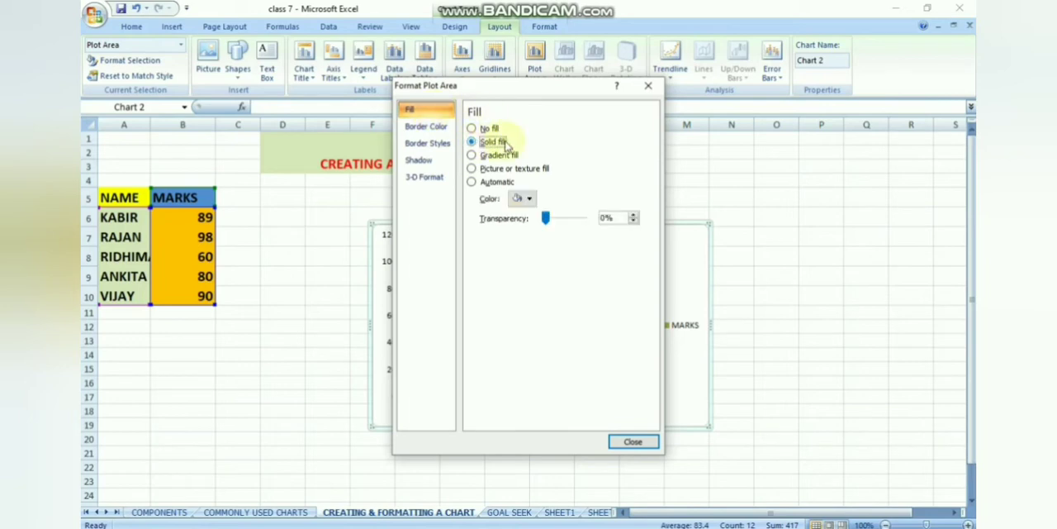
left_click(530, 199)
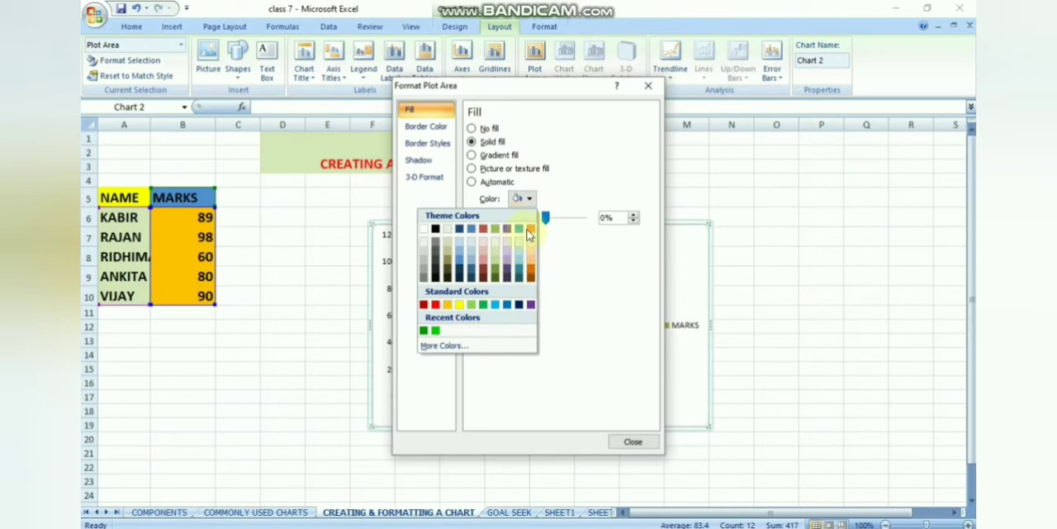
left_click(484, 230)
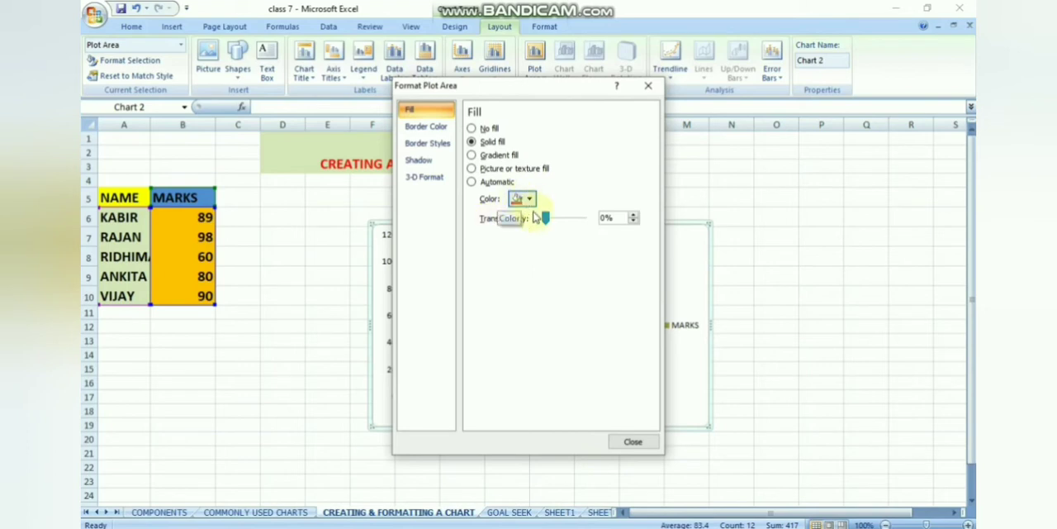
left_click(632, 440)
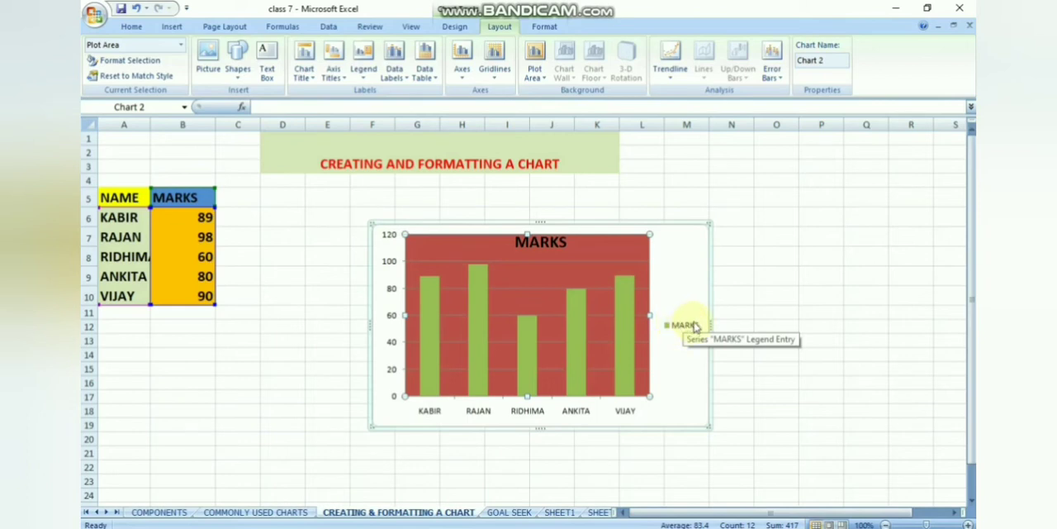
Open the formatting options of the MARKS legend and choose the square dot dash type for its border.
left_click(692, 325)
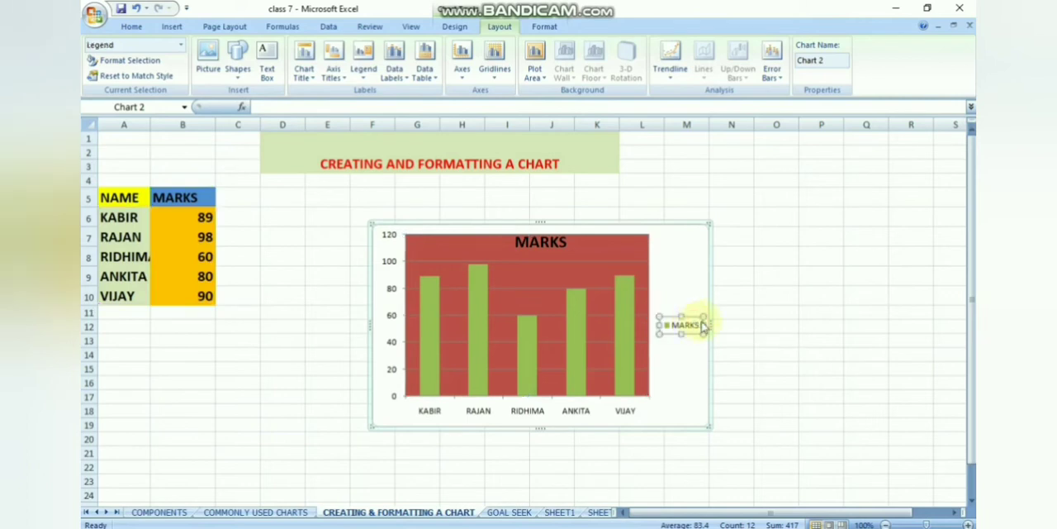
right_click(700, 322)
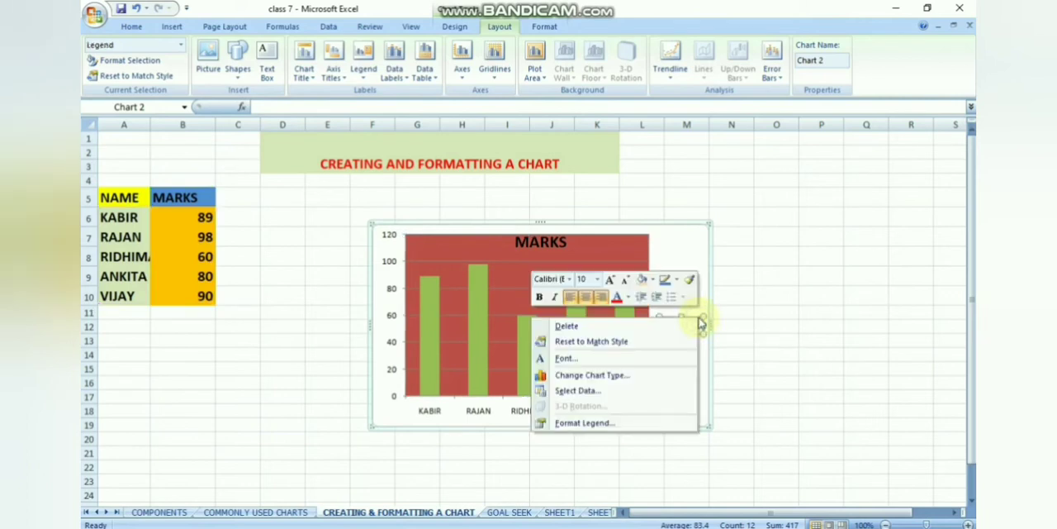
left_click(603, 424)
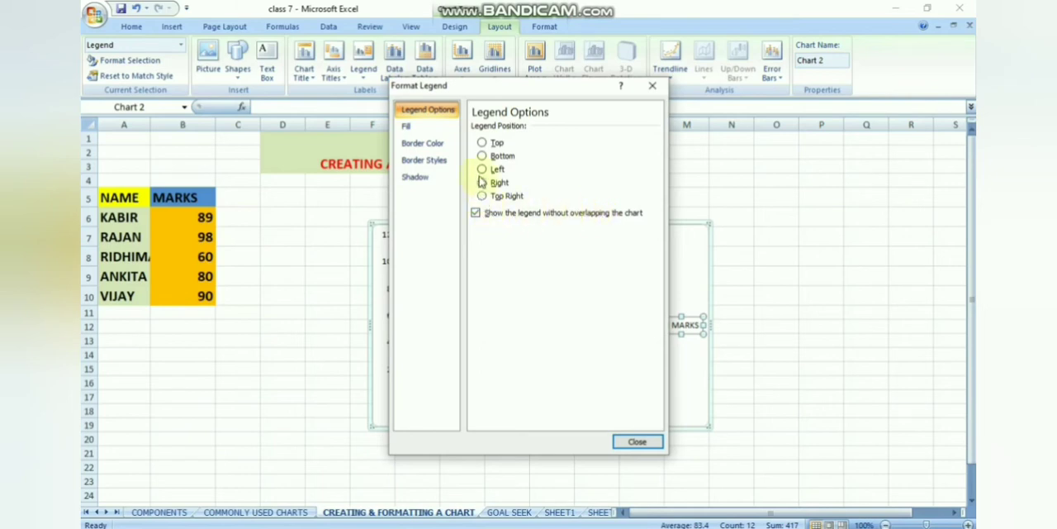
left_click(432, 163)
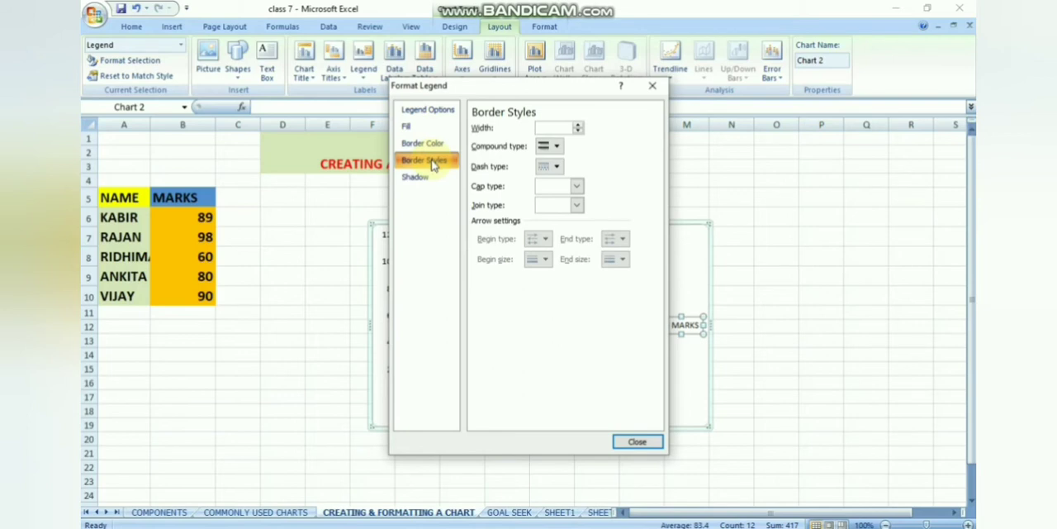
left_click(557, 167)
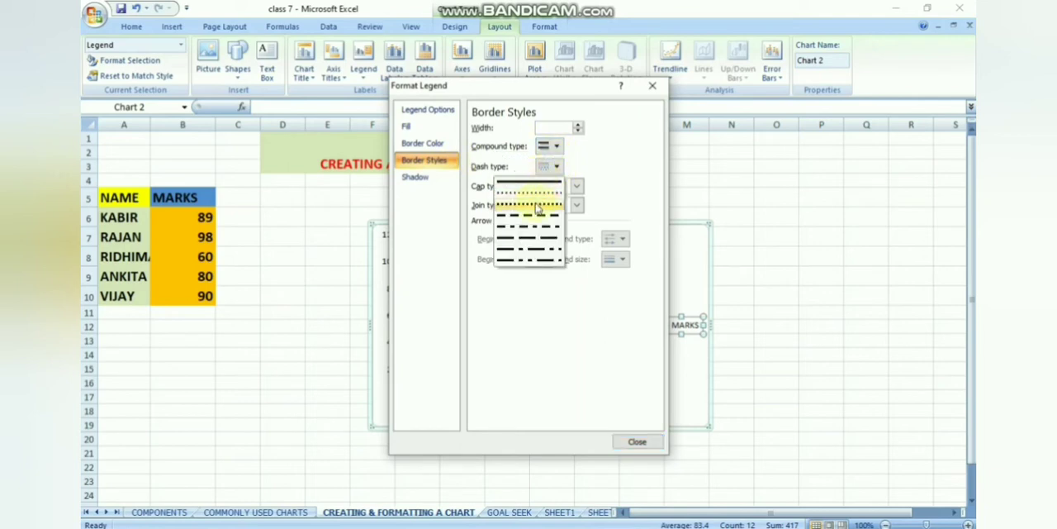
left_click(537, 210)
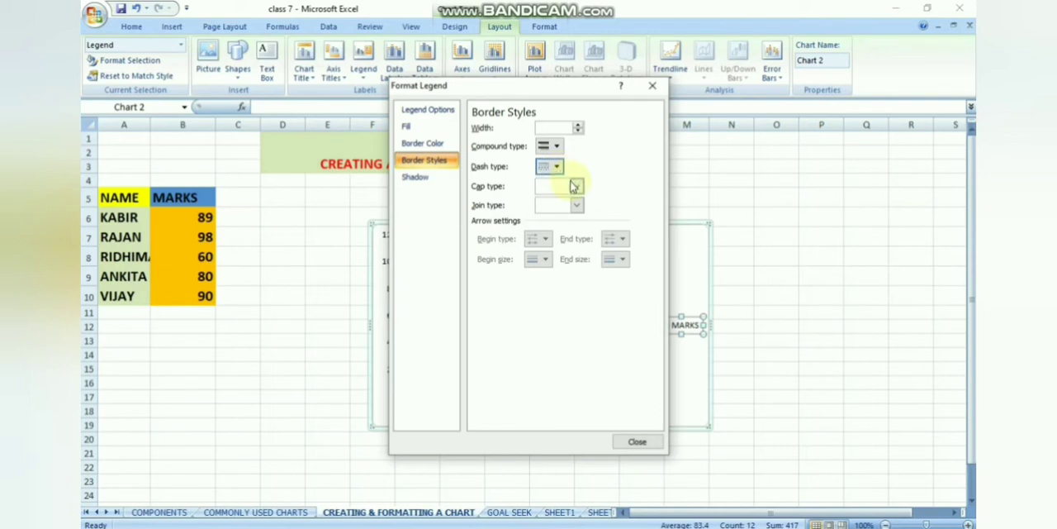
Try to adjust the legend border's width and pick the single-line compound type.
left_click(578, 129)
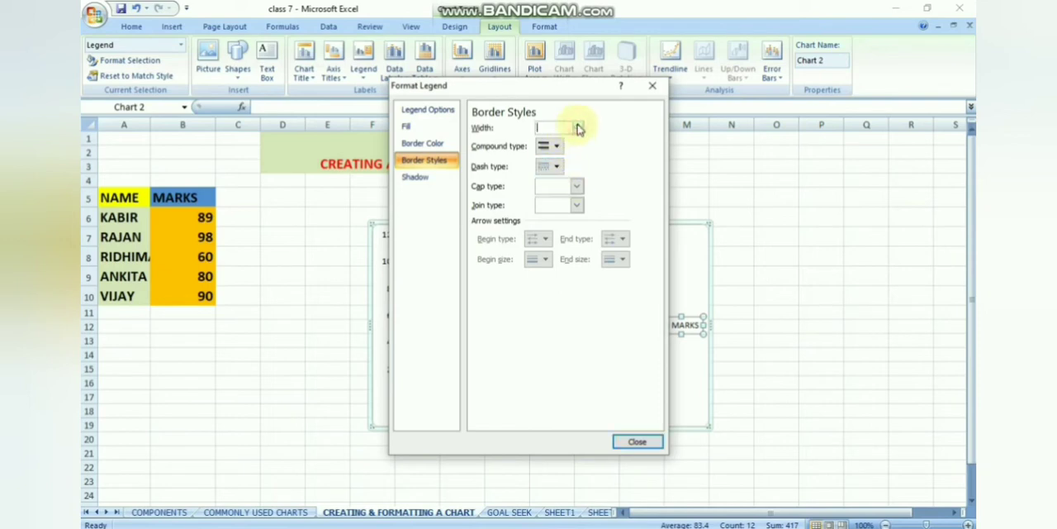
left_click(578, 125)
left_click(579, 128)
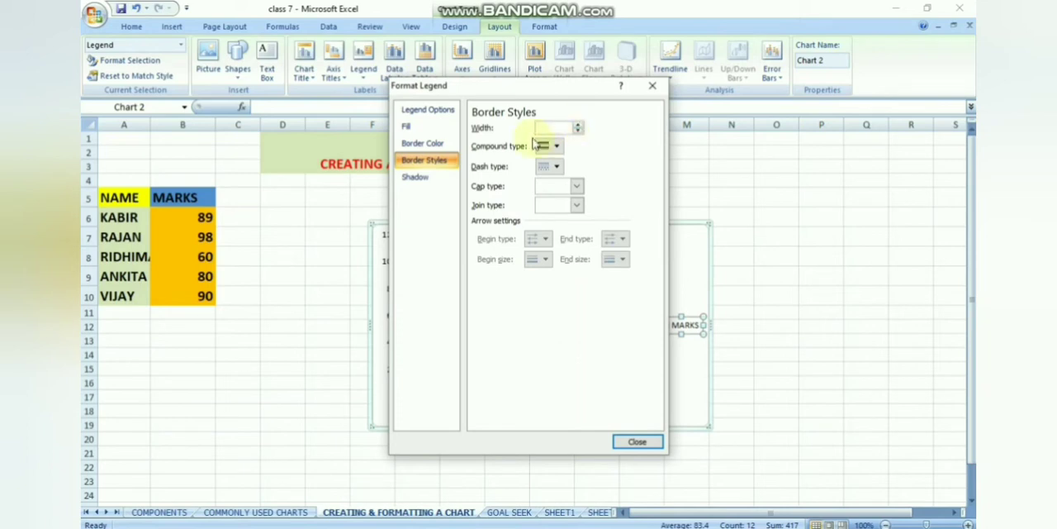
left_click(557, 146)
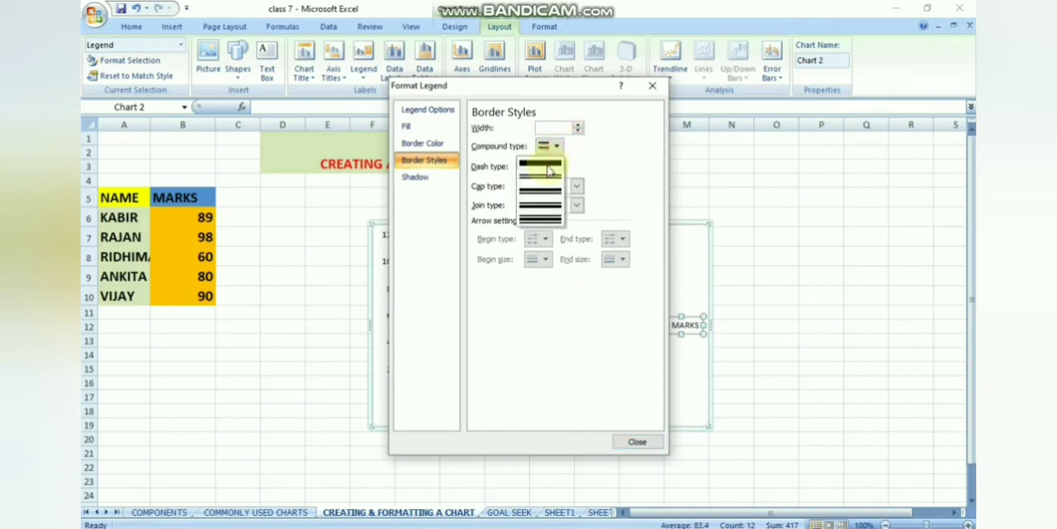
left_click(549, 166)
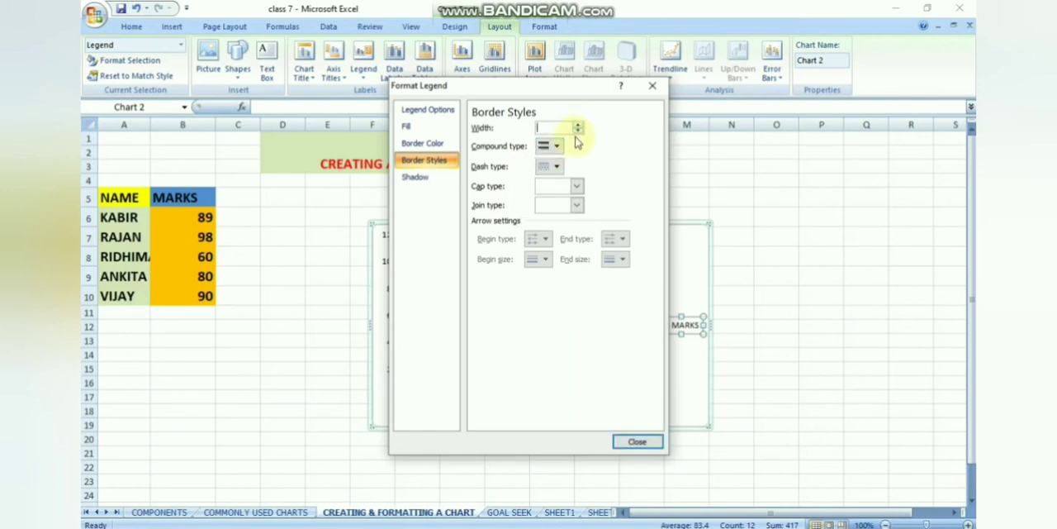
Give the legend border a linear gradient line using the multicolored rainbow preset with orange and green tones.
left_click(425, 145)
left_click(476, 142)
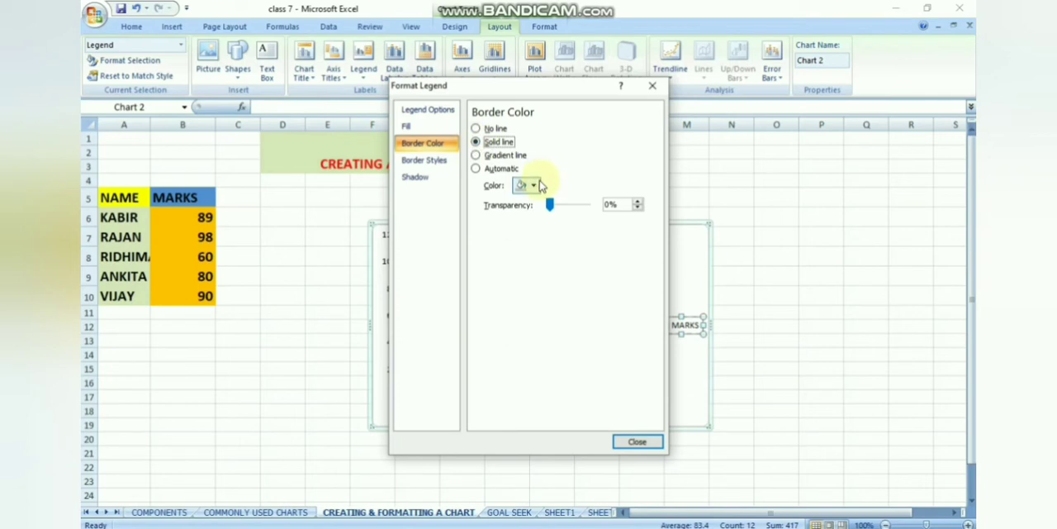
left_click(485, 157)
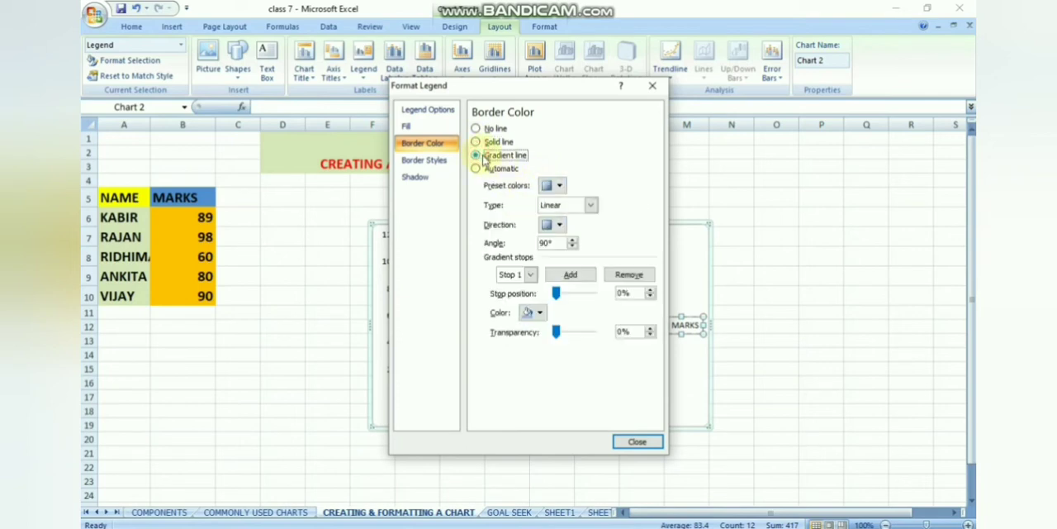
left_click(559, 187)
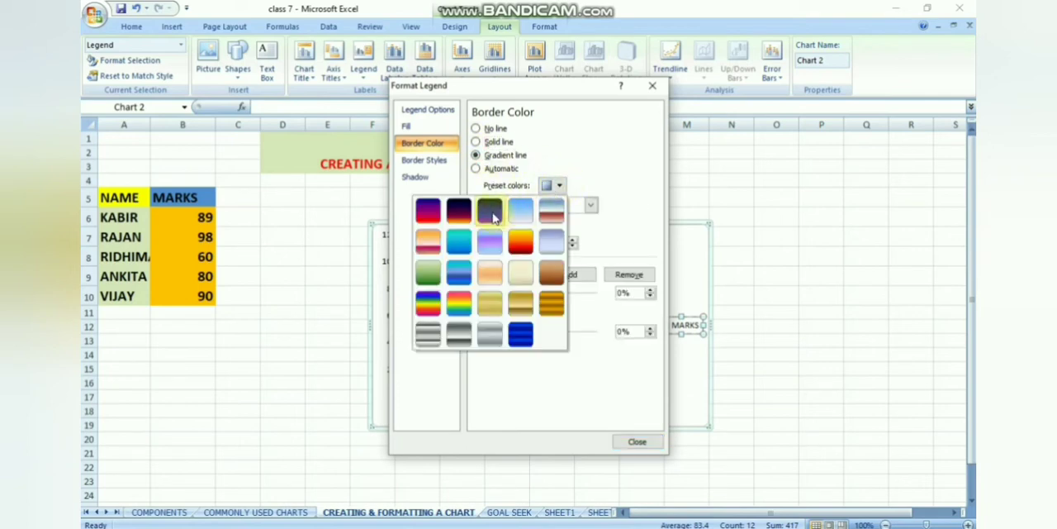
left_click(457, 303)
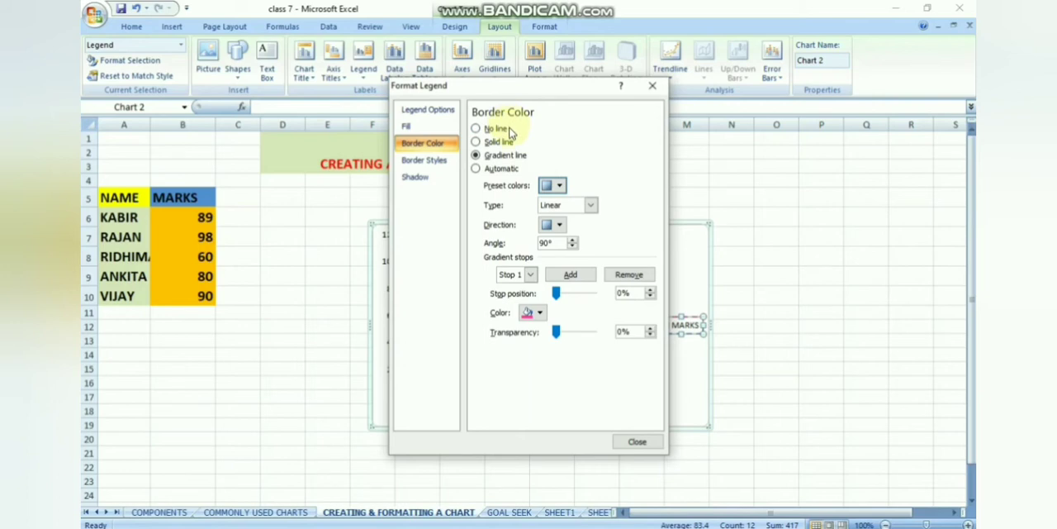
Examine the legend's position options with the chart in view, and close the legend formatting.
left_click(448, 112)
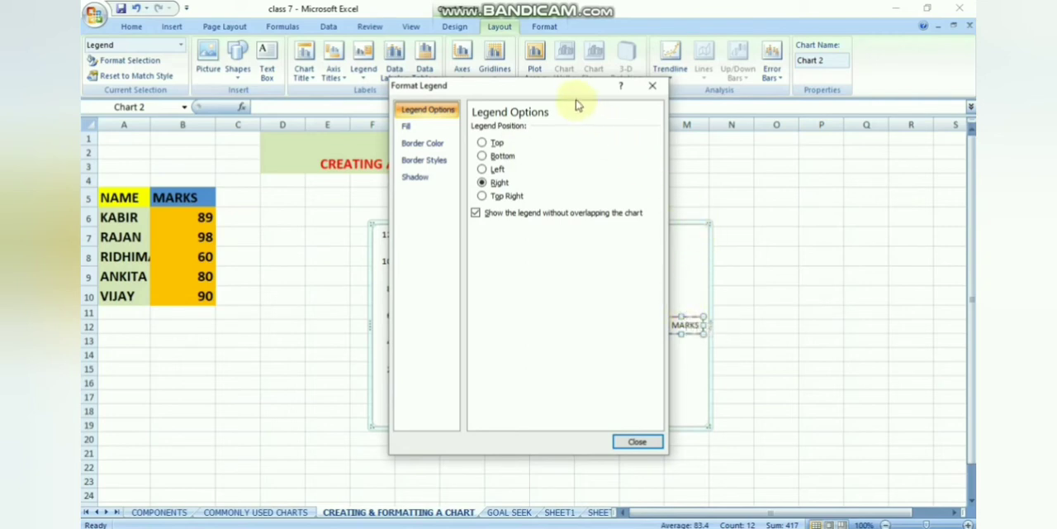
left_click_drag(569, 87, 298, 205)
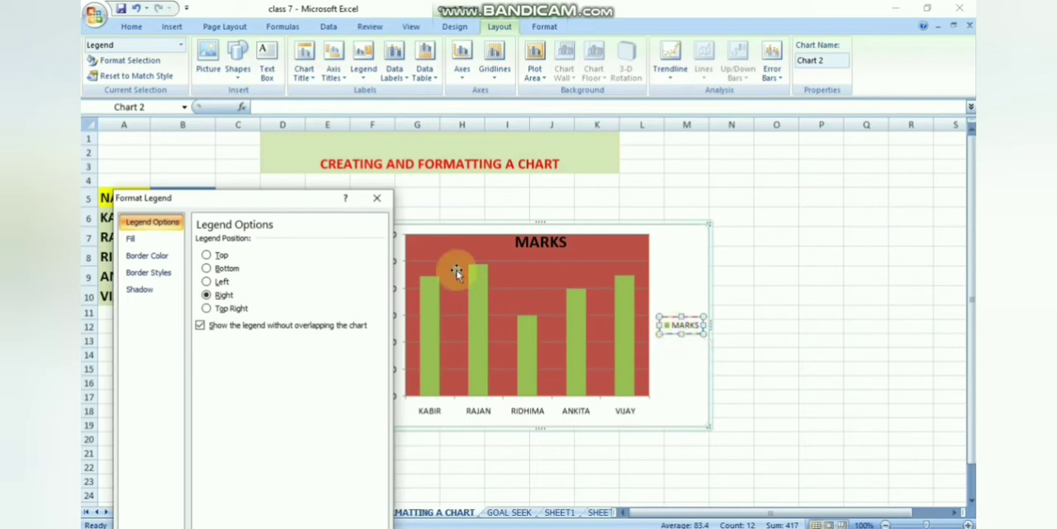
left_click(306, 203)
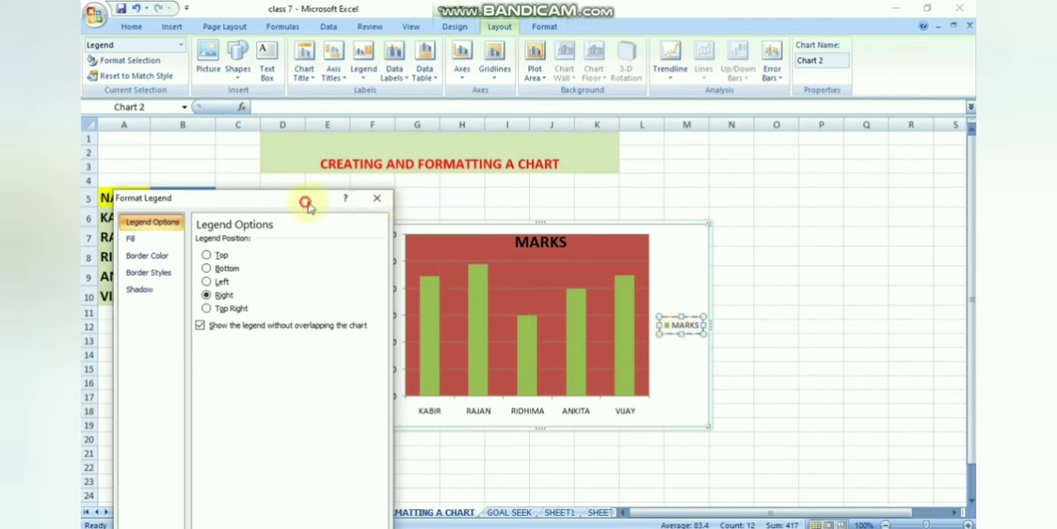
left_click_drag(308, 205, 459, 115)
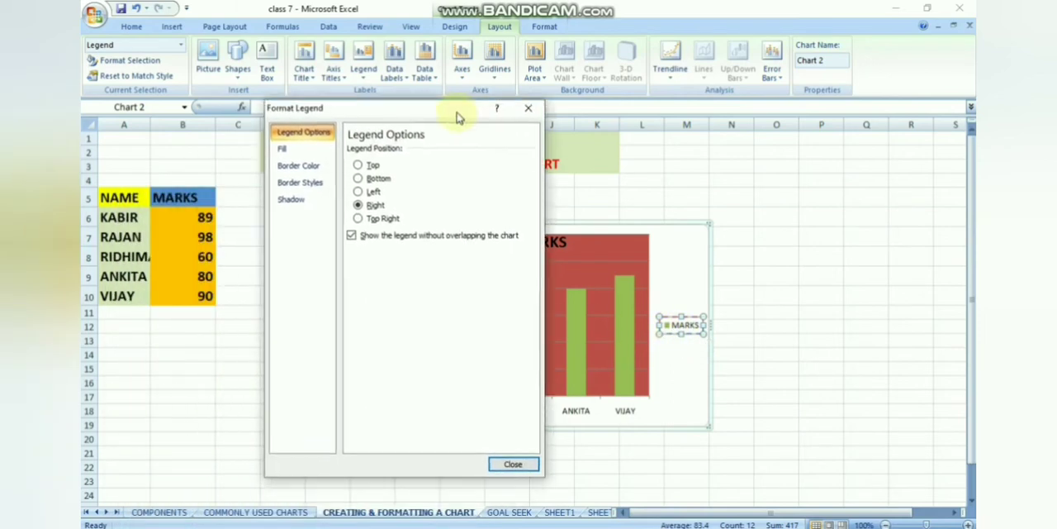
left_click(514, 465)
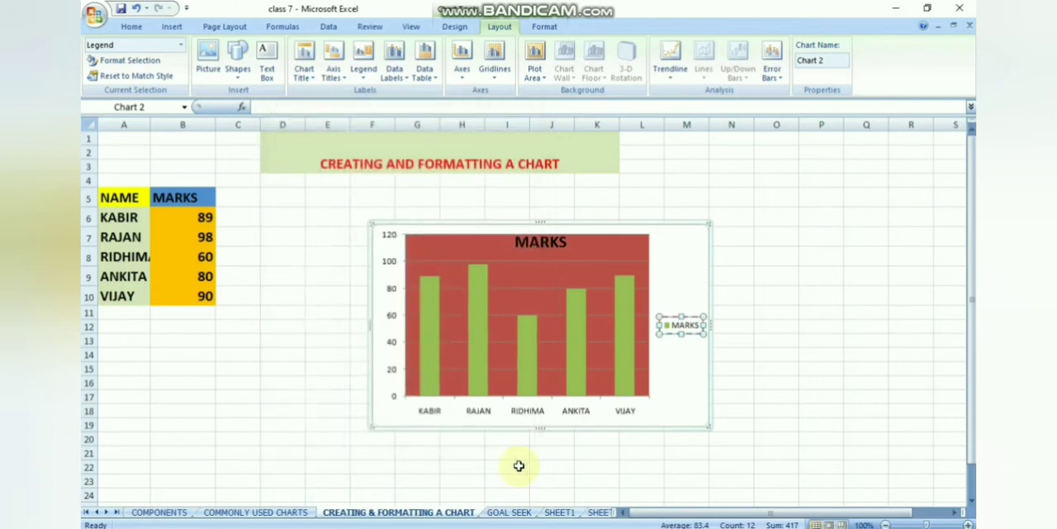
left_click(735, 341)
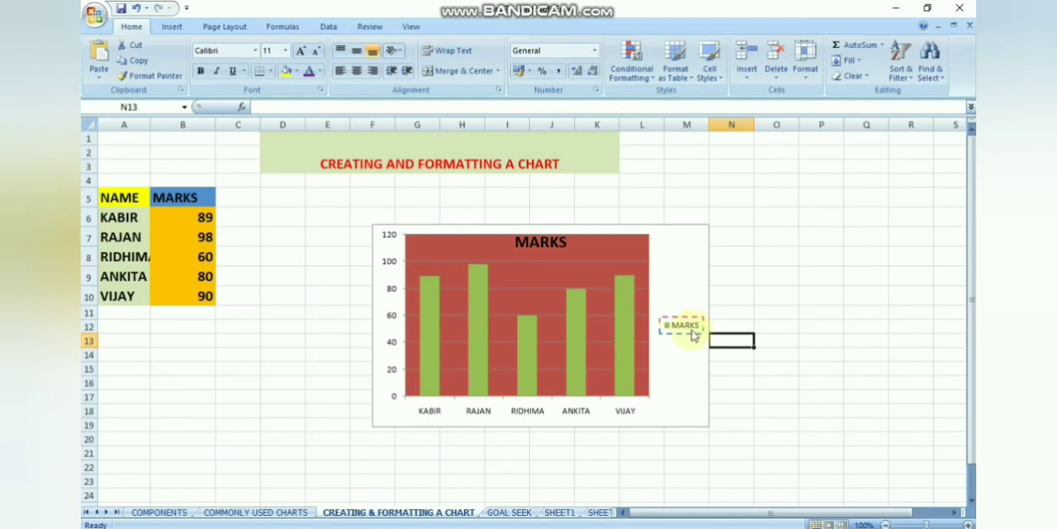
Open the formatting options of the MARKS data series columns in the chart.
left_click(692, 331)
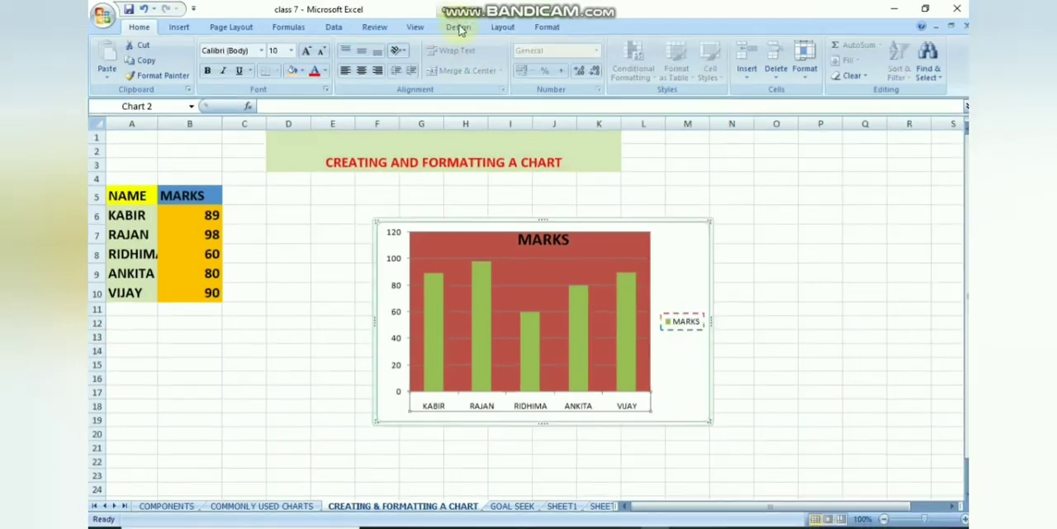
right_click(432, 348)
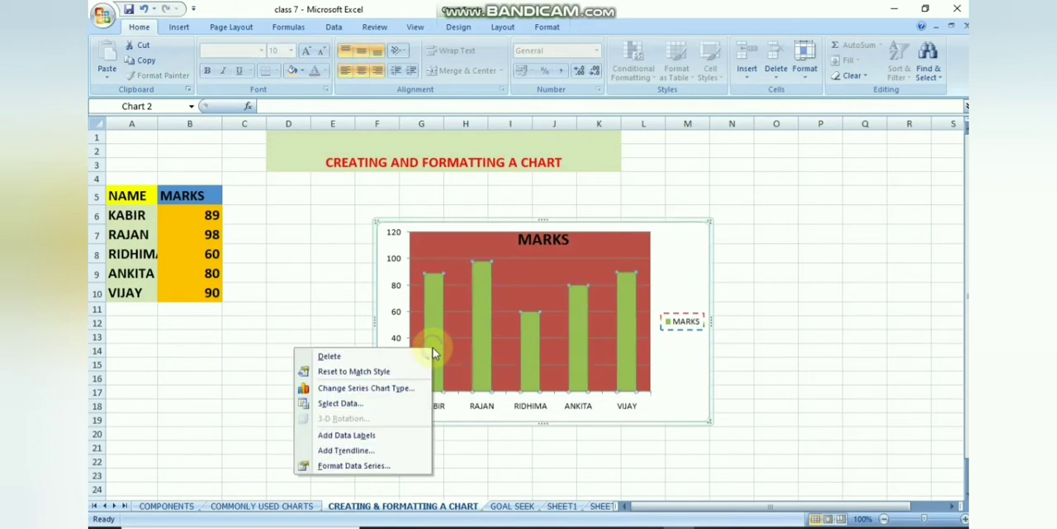
left_click(382, 466)
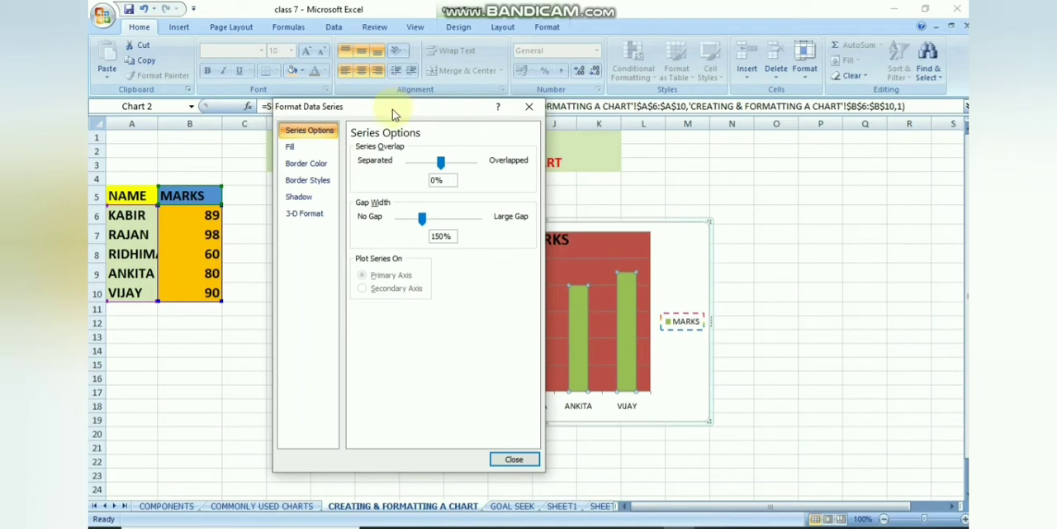
Try to apply the dashed line type to the column borders and increase their width.
left_click(309, 181)
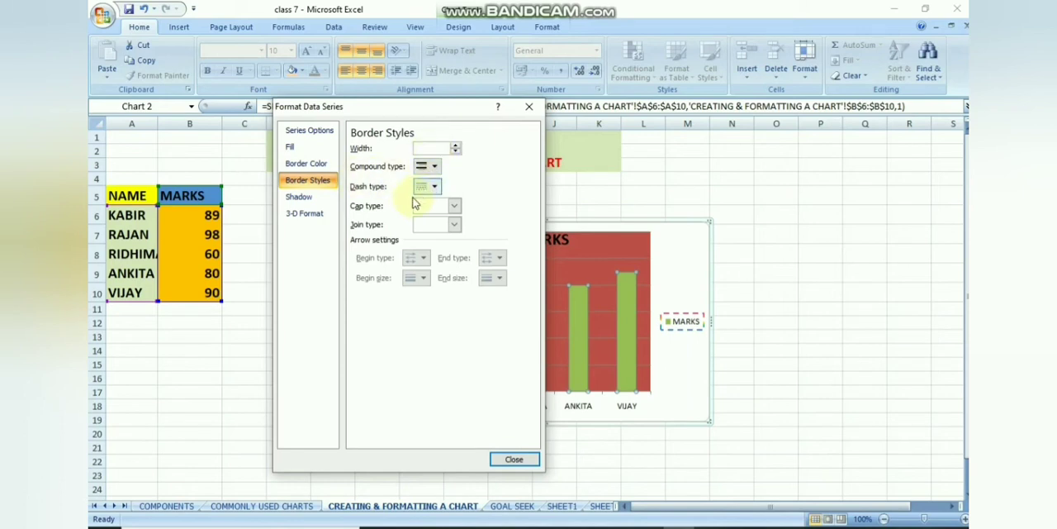
left_click(431, 188)
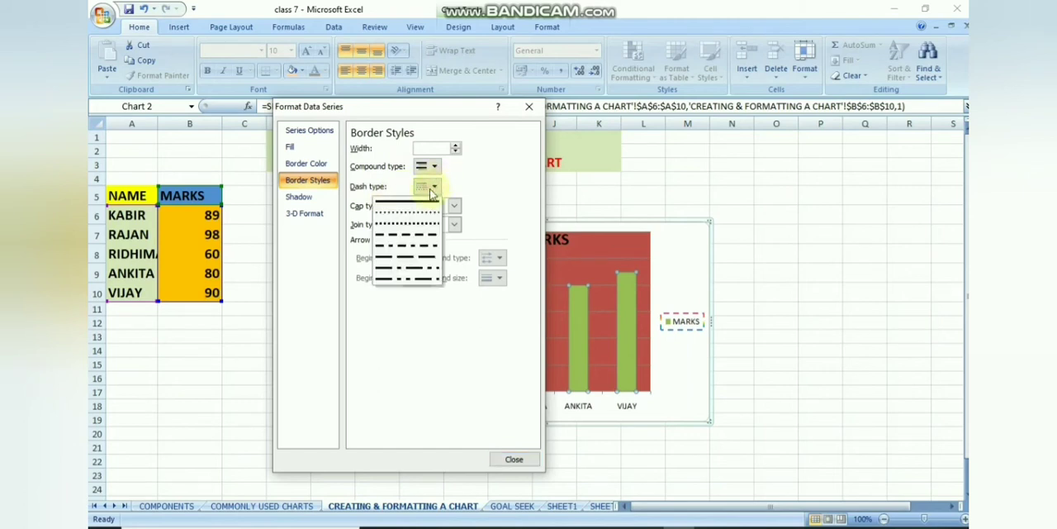
left_click(404, 238)
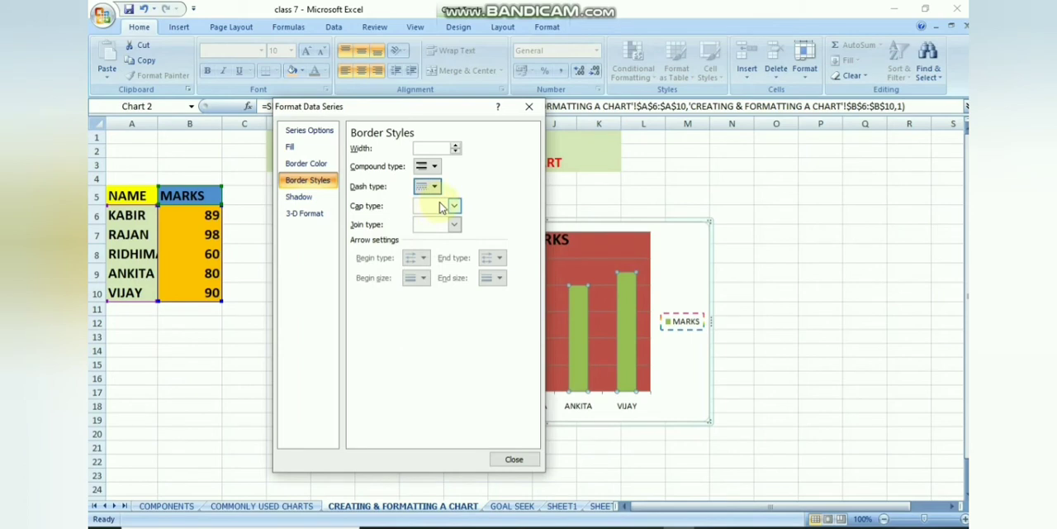
left_click(455, 145)
left_click(455, 145)
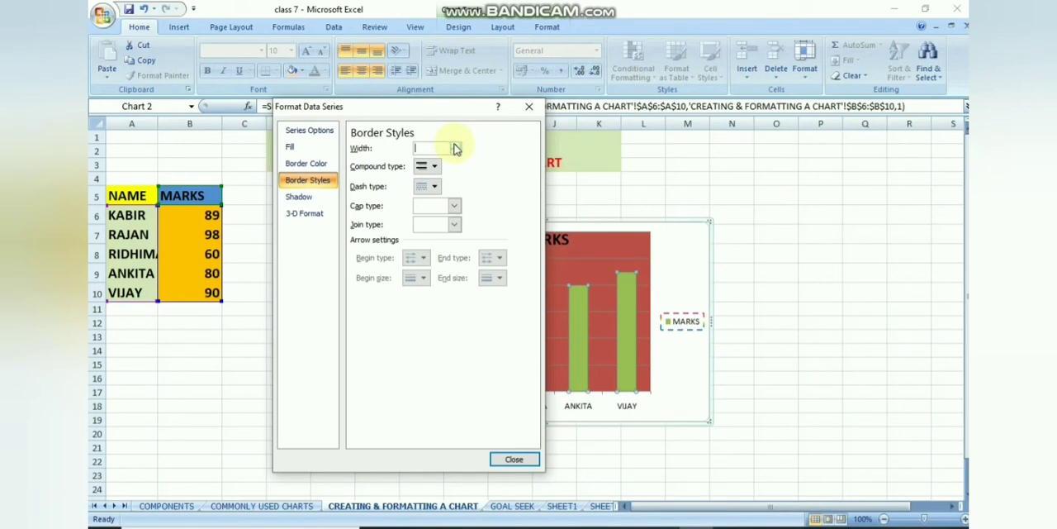
Fill the MARKS columns with a picture or texture fill, using the beige papyrus-like texture.
left_click(291, 149)
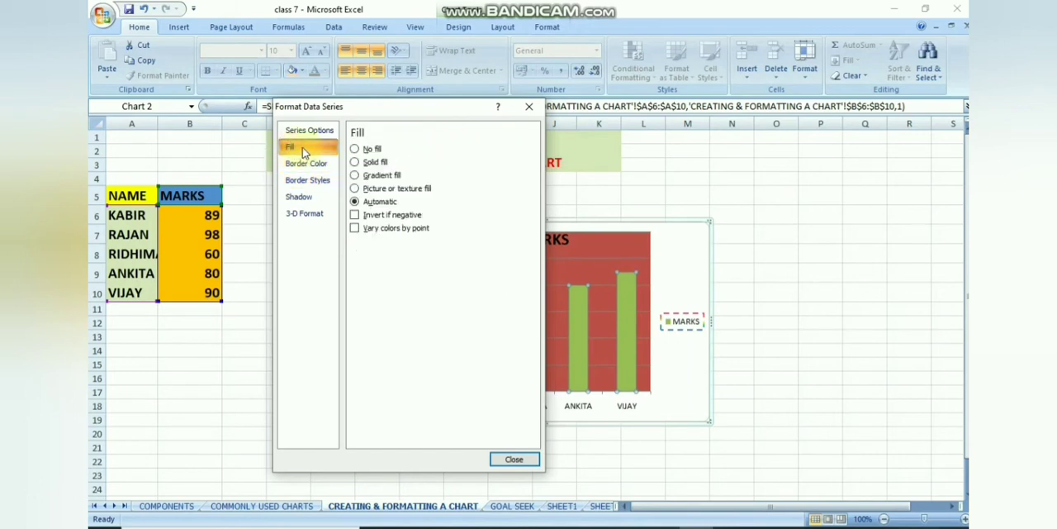
left_click(364, 189)
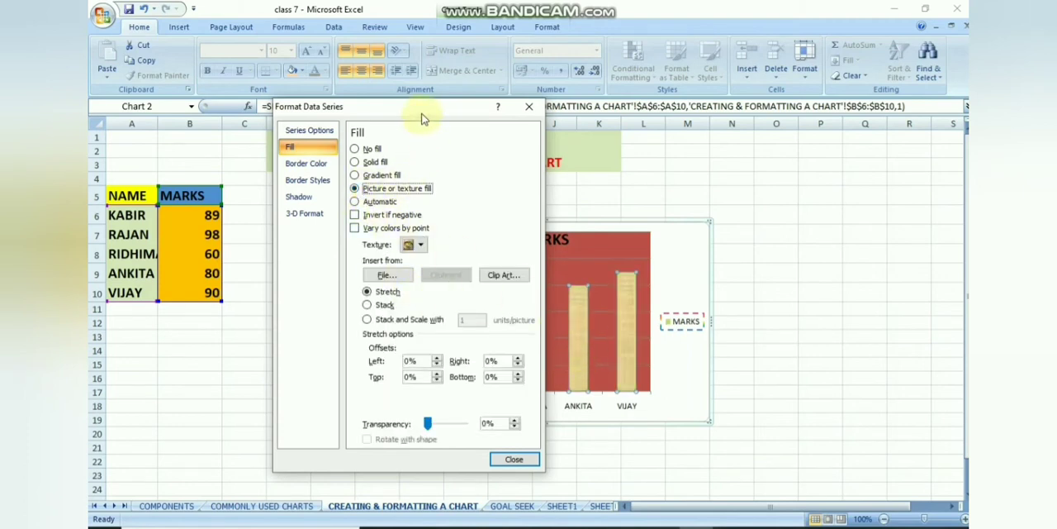
left_click_drag(422, 118, 393, 124)
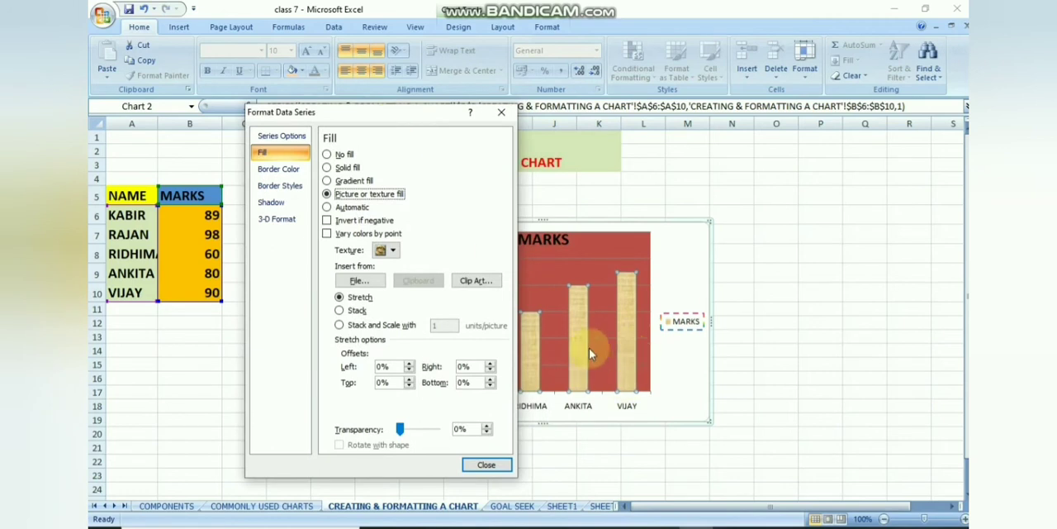
mouse_move(589, 348)
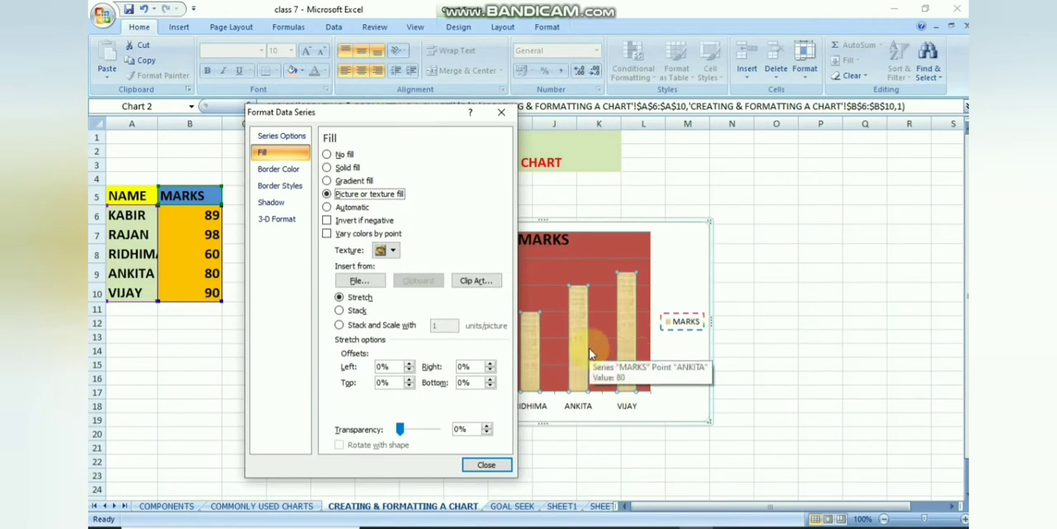
left_click(392, 251)
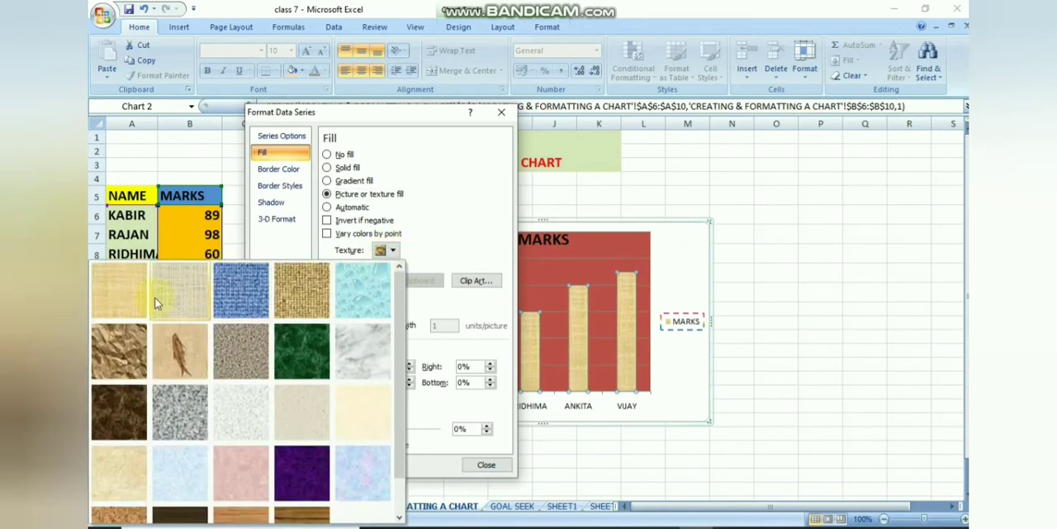
left_click(123, 297)
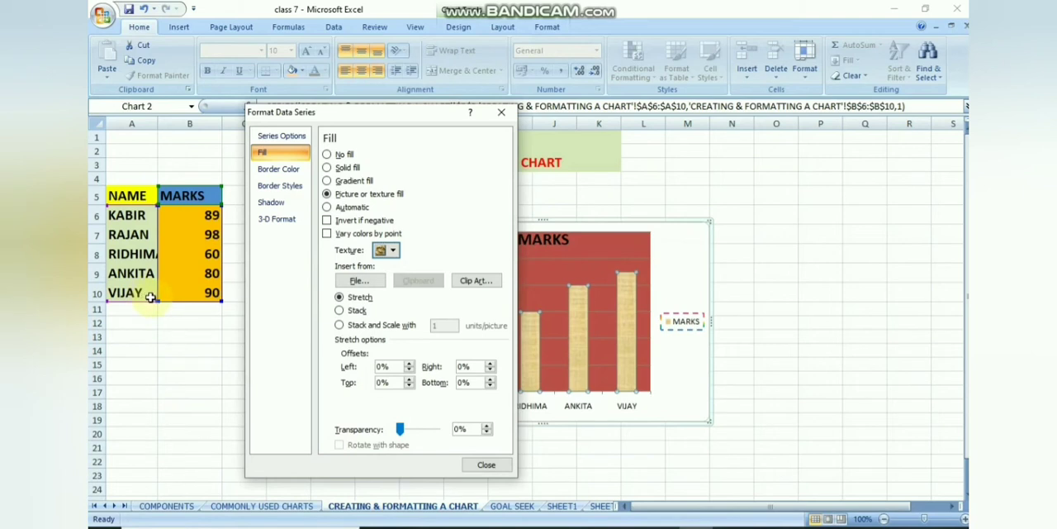
Apply the Offset Diagonal Bottom Right outer shadow to the MARKS columns and finish formatting the series.
left_click(276, 206)
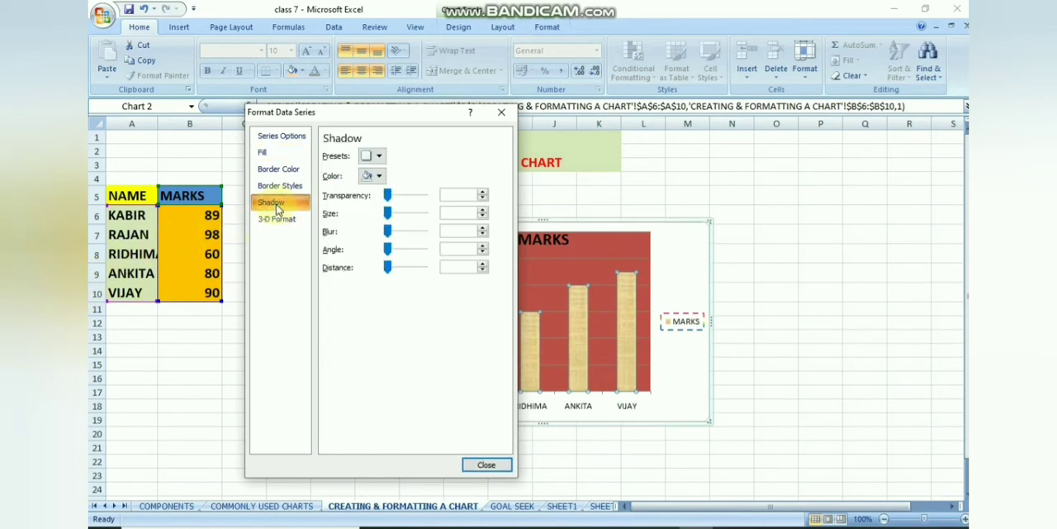
left_click(378, 156)
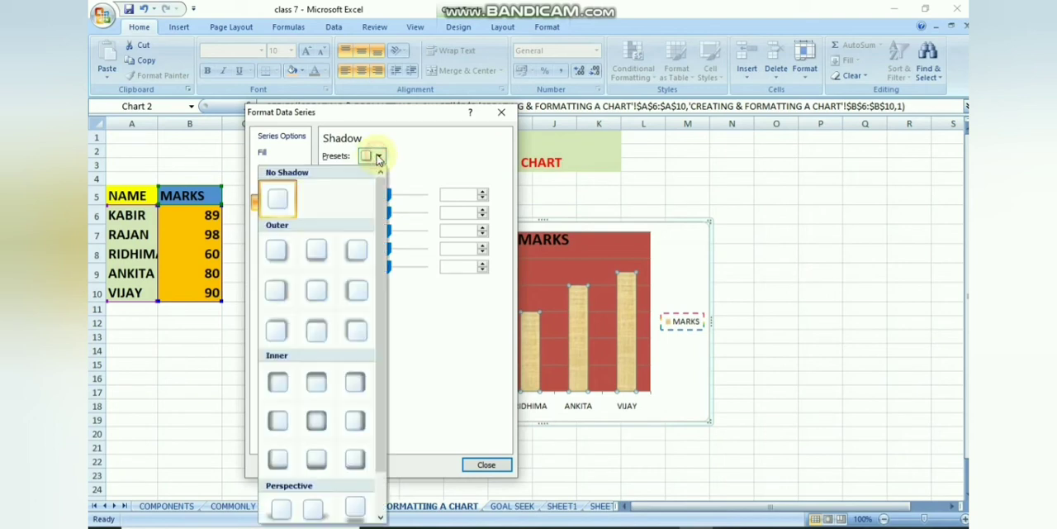
left_click(277, 253)
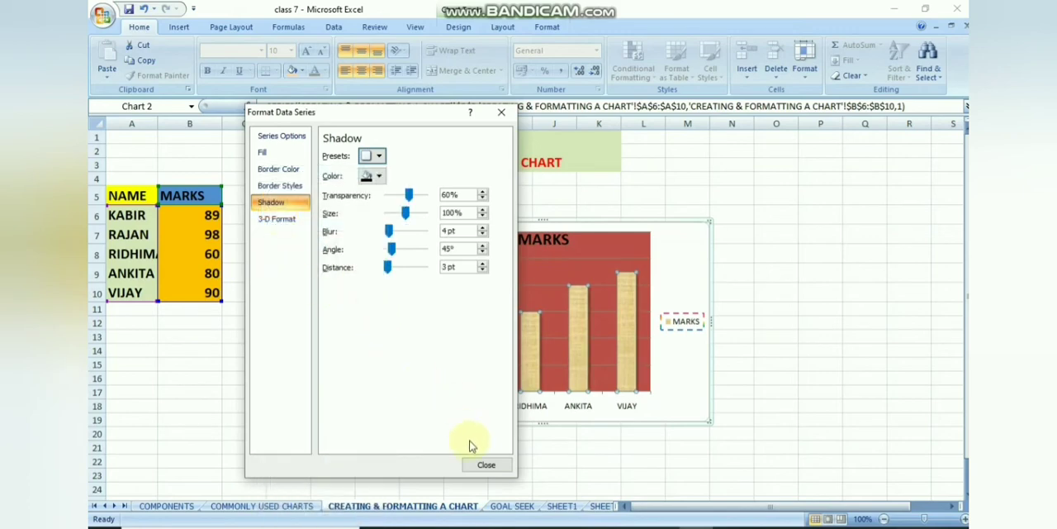
left_click(485, 464)
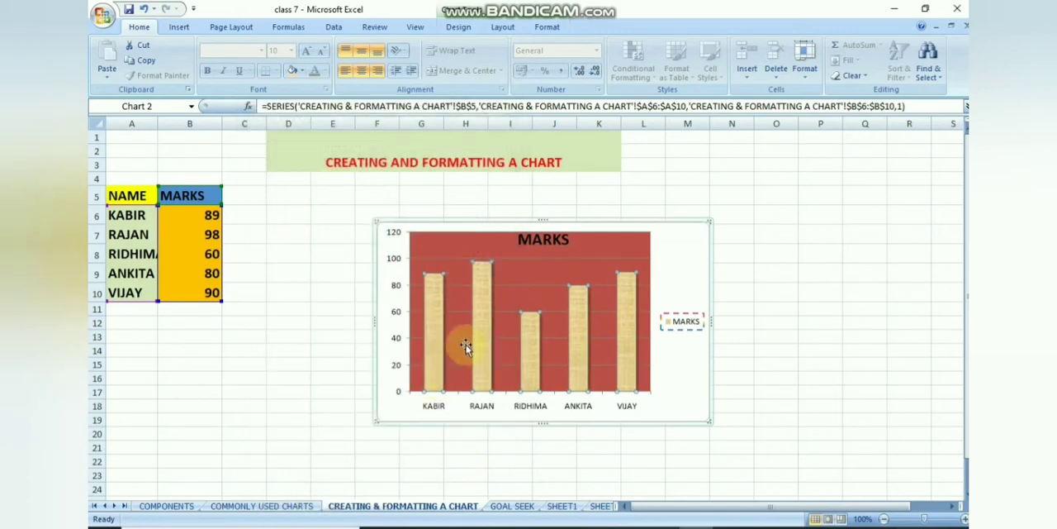
left_click(733, 242)
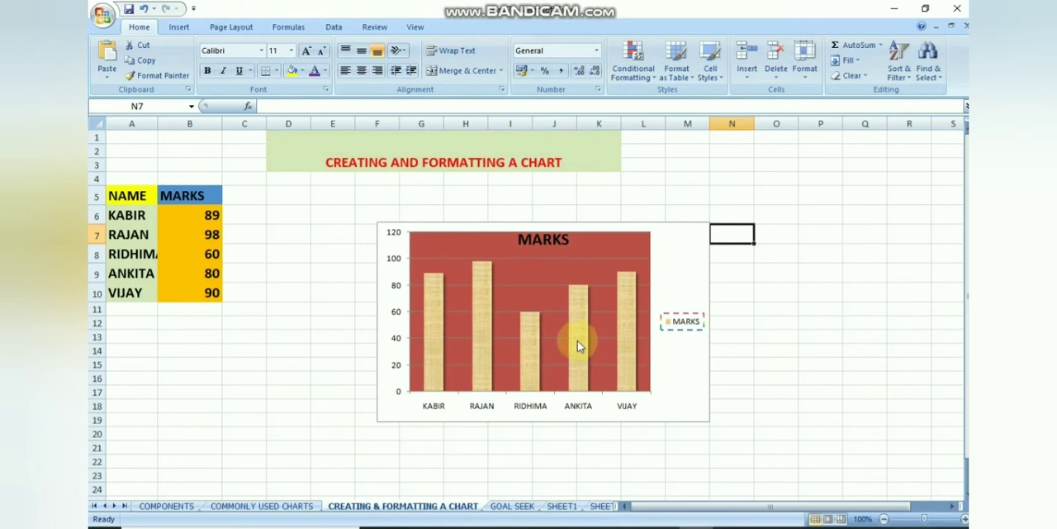
Switch to the GOAL SEEK sheet and examine the total and percentage formulas in cells E2 and F2.
left_click(513, 507)
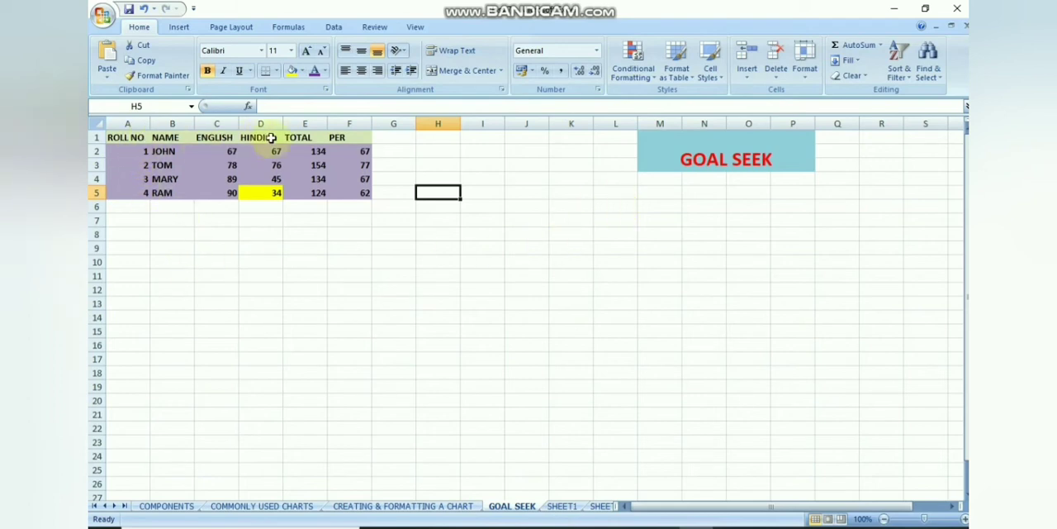
left_click(133, 138)
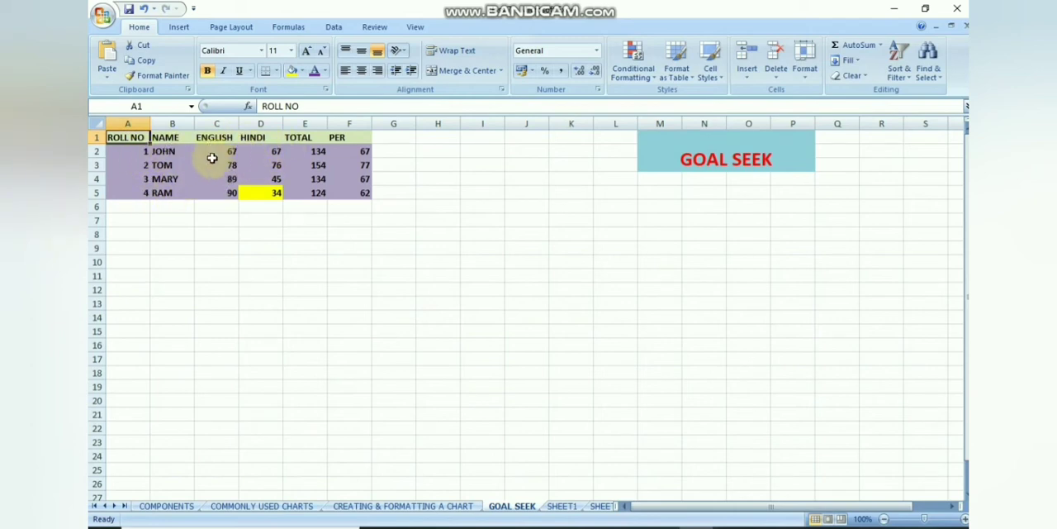
left_click(309, 150)
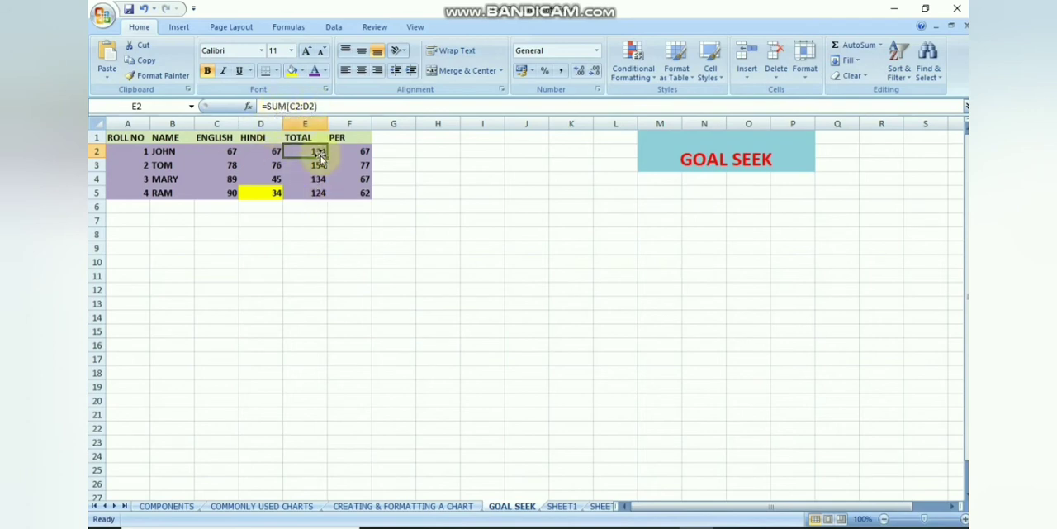
left_click(356, 151)
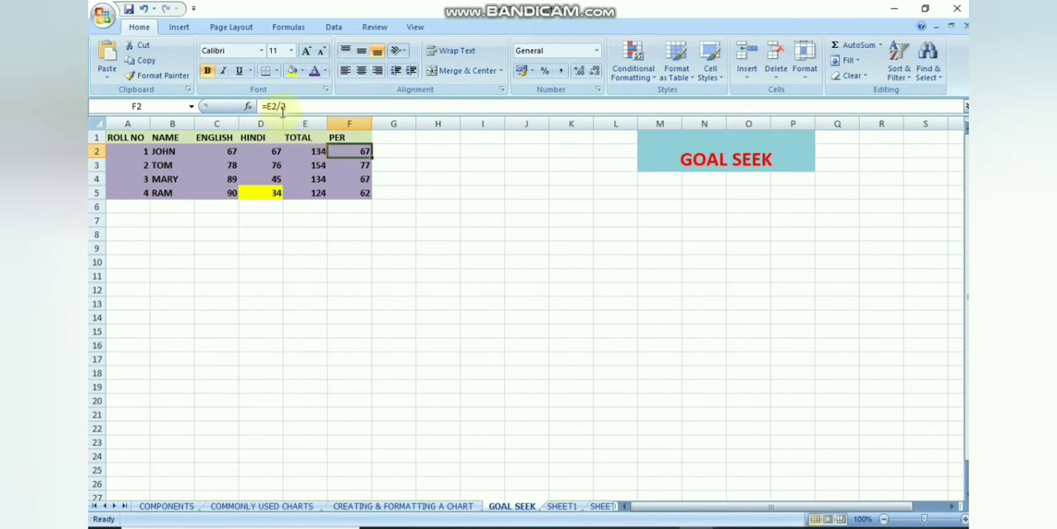
left_click(308, 152)
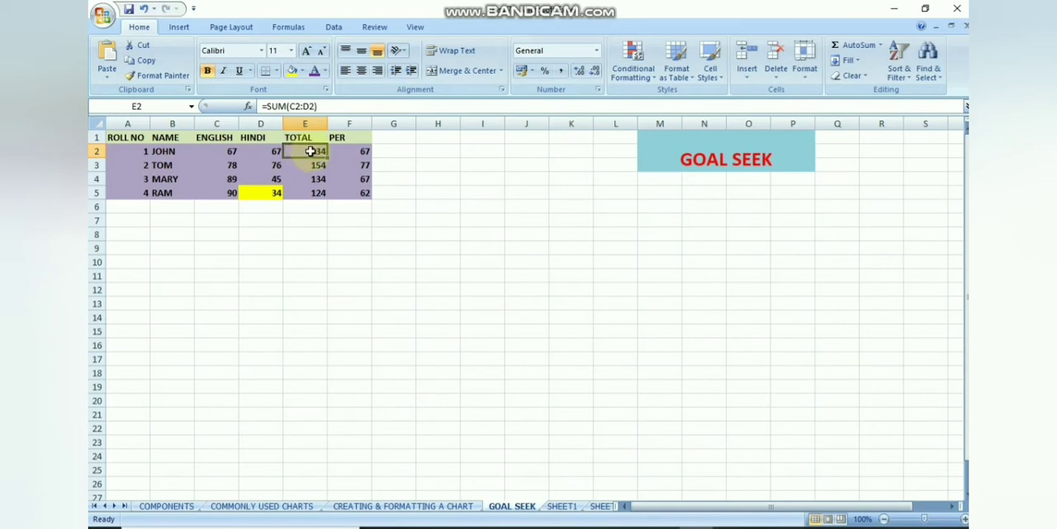
left_click(345, 151)
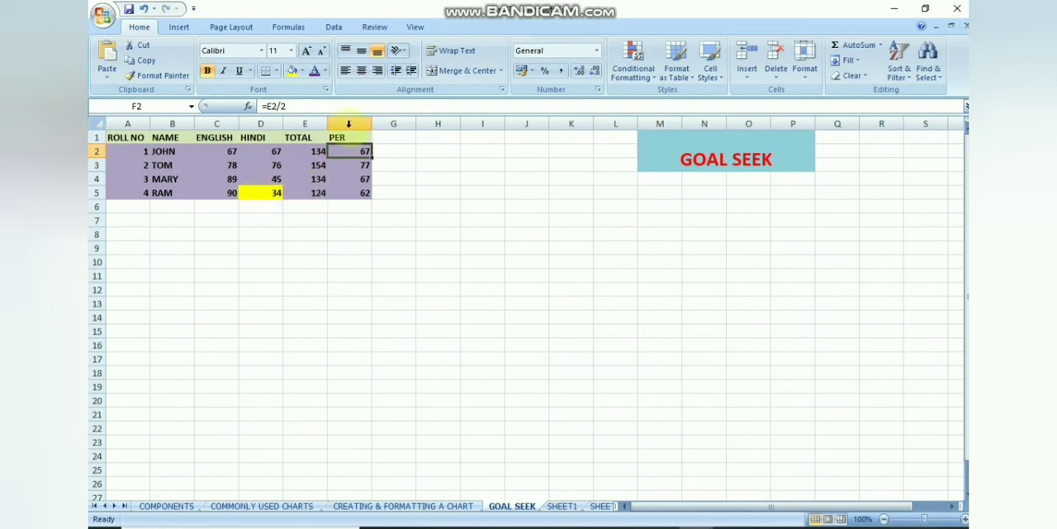
left_click(333, 28)
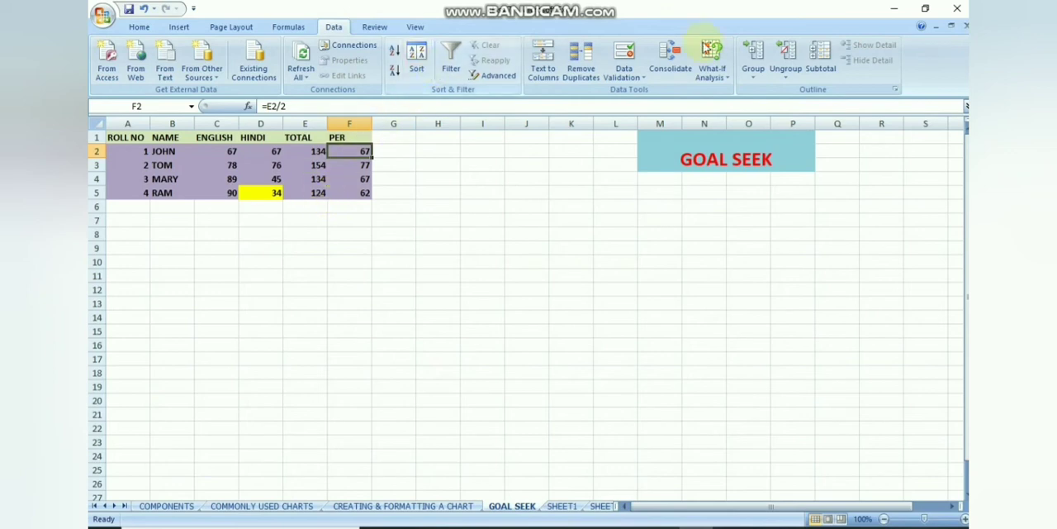
left_click(727, 77)
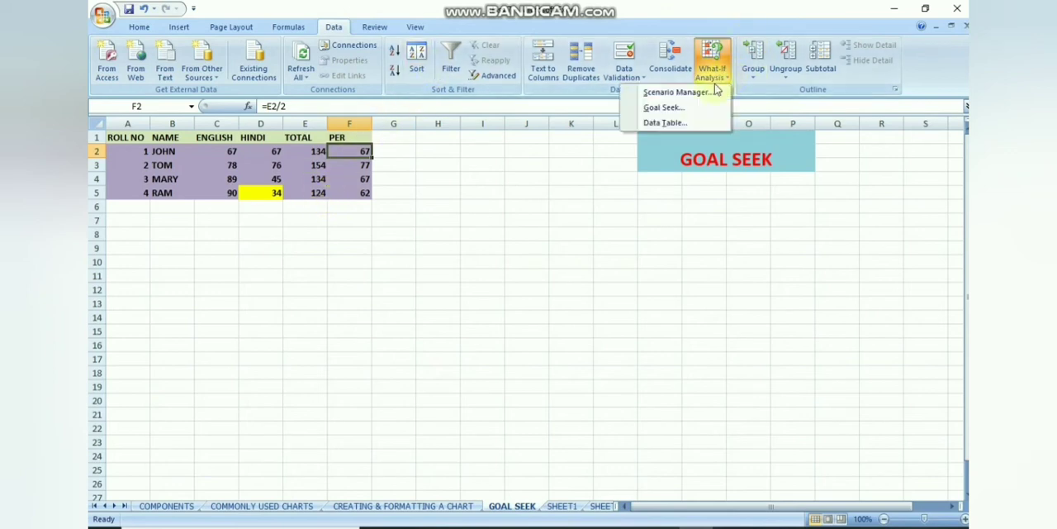
left_click(671, 107)
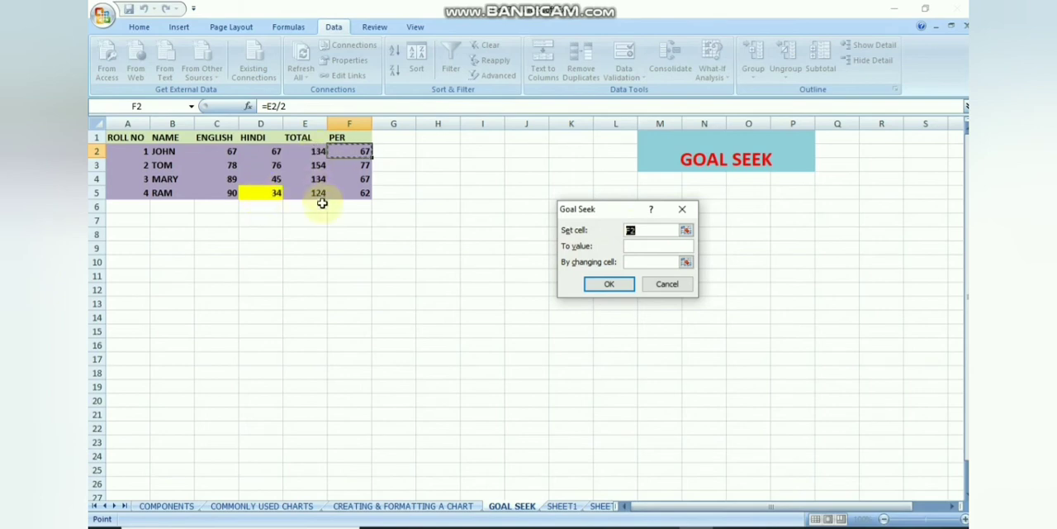
left_click(316, 193)
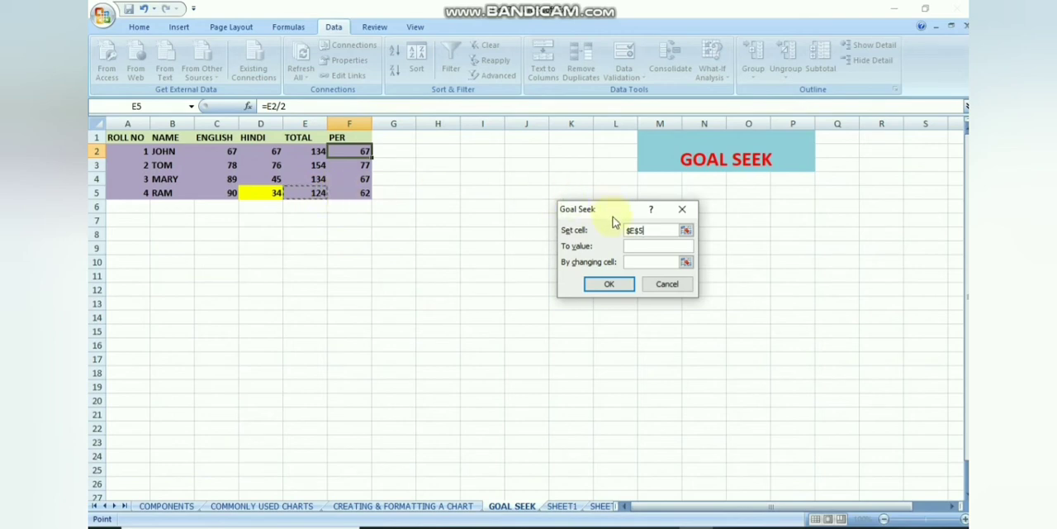
left_click_drag(660, 230, 625, 233)
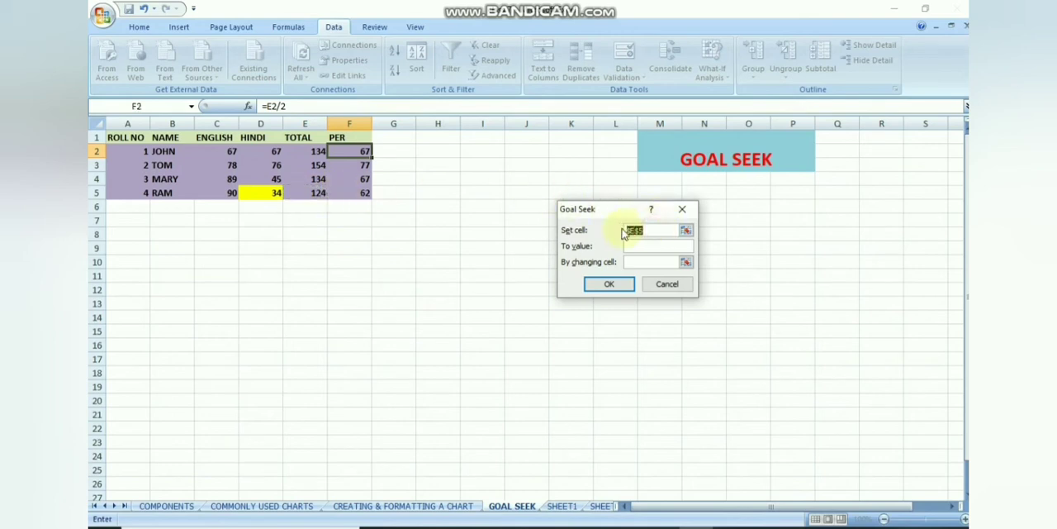
key("BackSpace")
left_click(682, 211)
Run Goal Seek to bring the total in cell E5 to 150 by changing the HINDI mark in D5, and accept the solution.
left_click(313, 193)
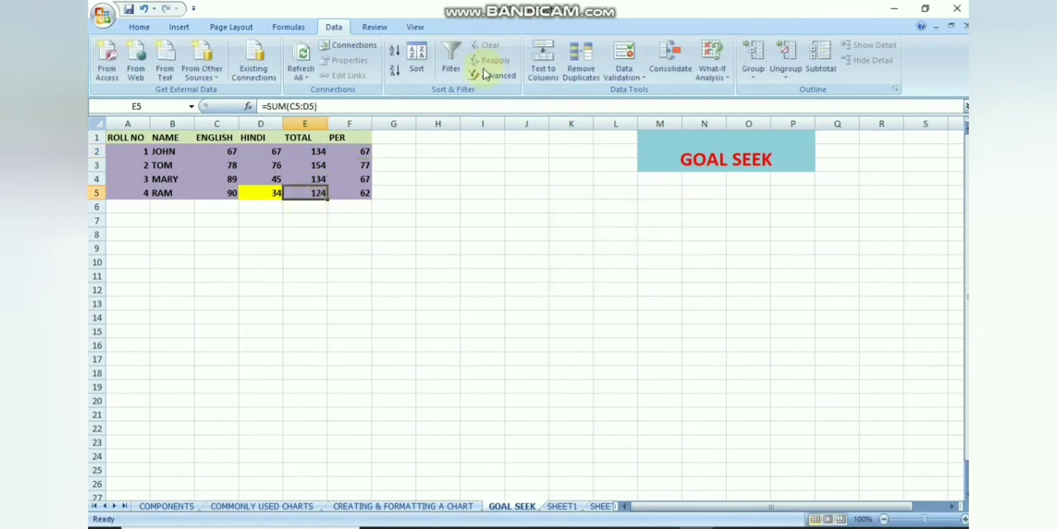
left_click(723, 76)
left_click(682, 108)
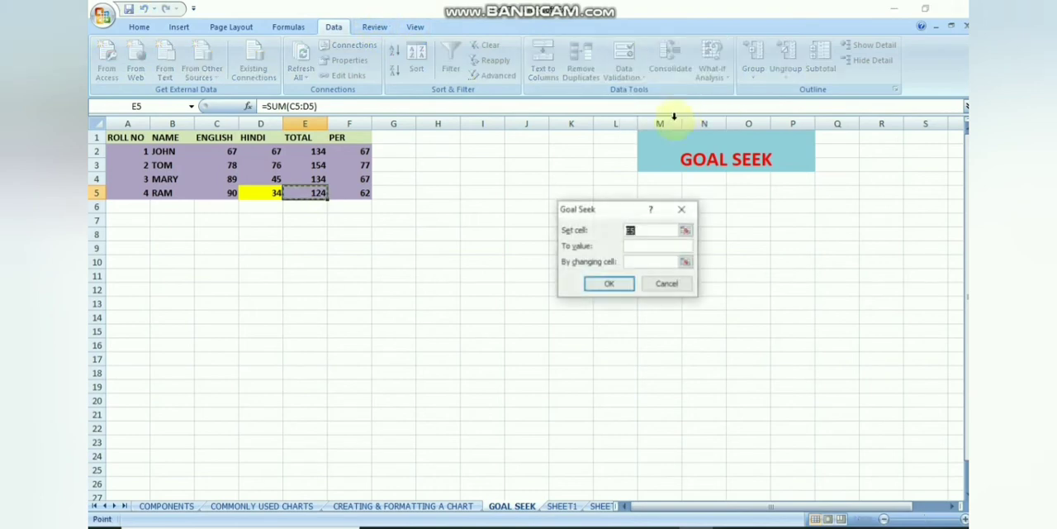
left_click(634, 246)
left_click(634, 246)
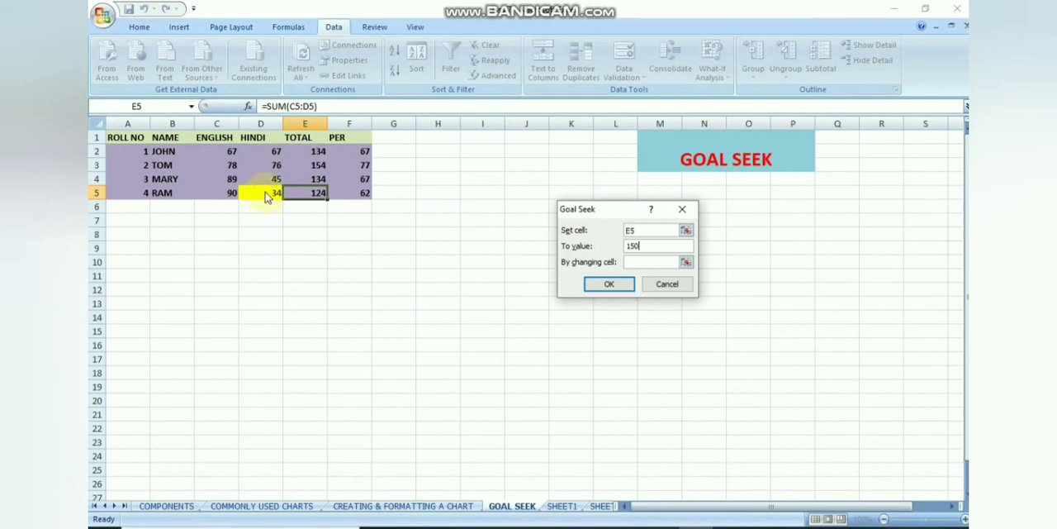
left_click(656, 261)
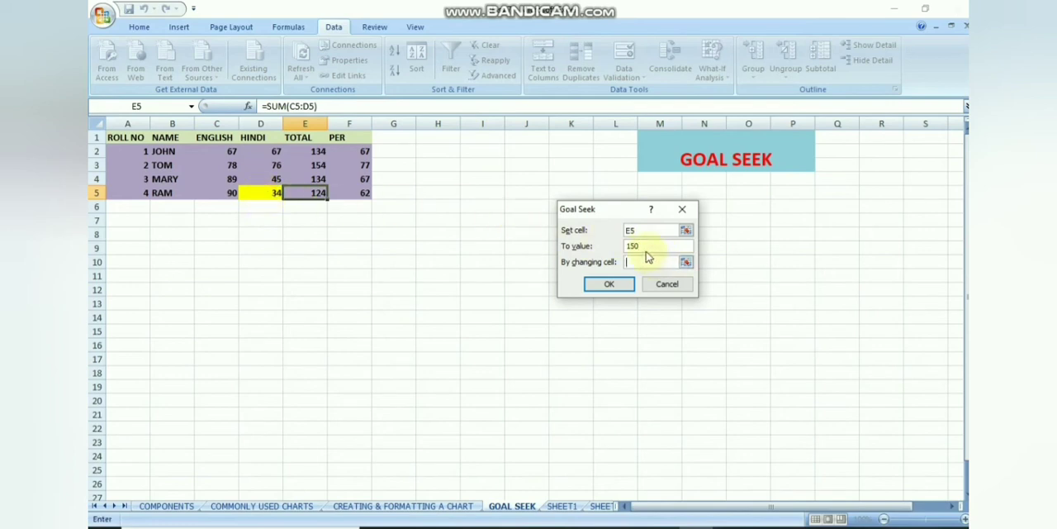
left_click(272, 195)
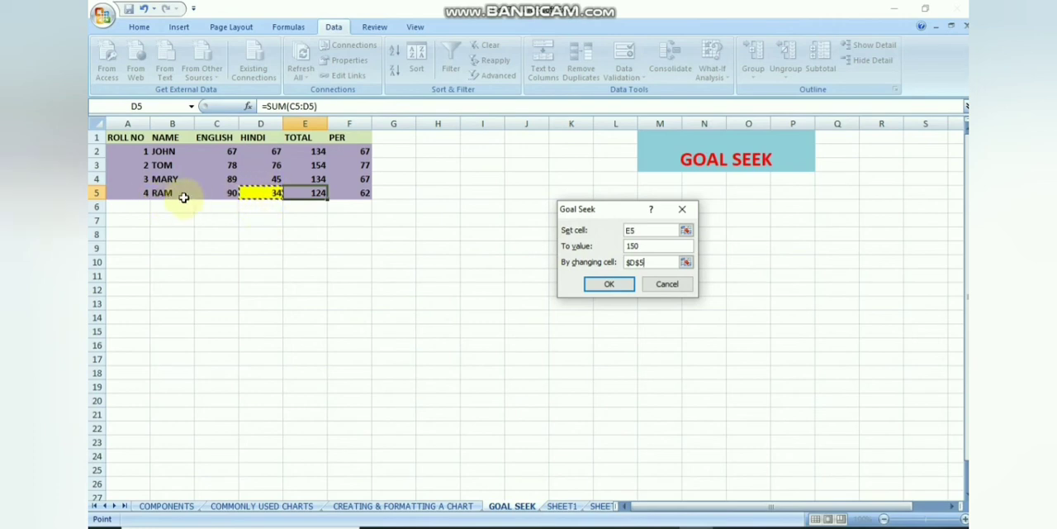
left_click(623, 287)
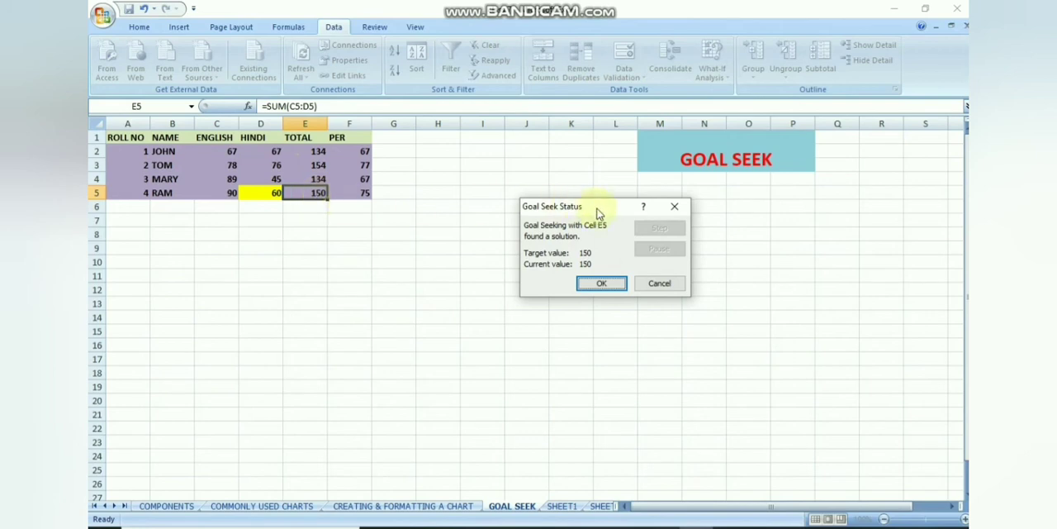
left_click(587, 285)
left_click(257, 197)
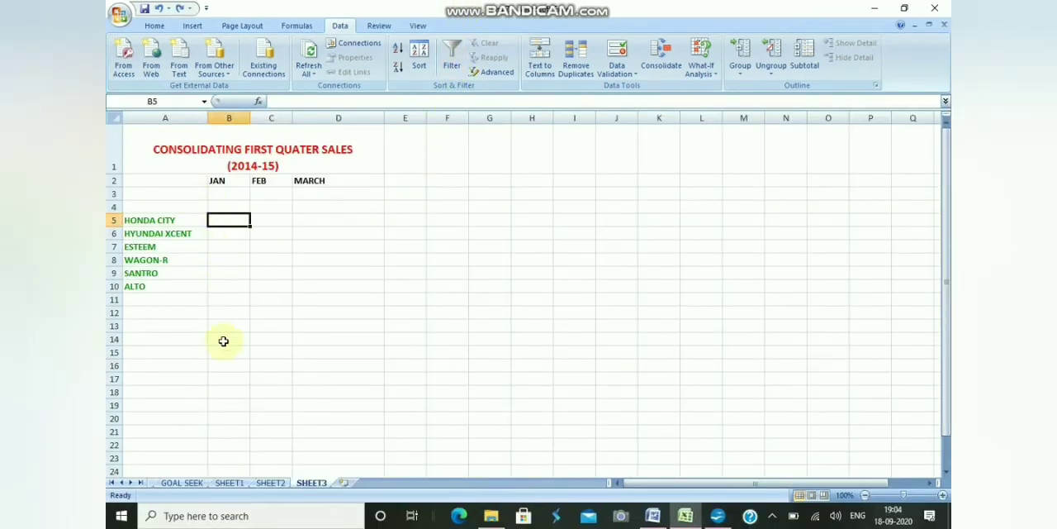
Examine the first quarter sales tables on SHEET1 and SHEET2 and the consolidation layout on SHEET3.
left_click(230, 483)
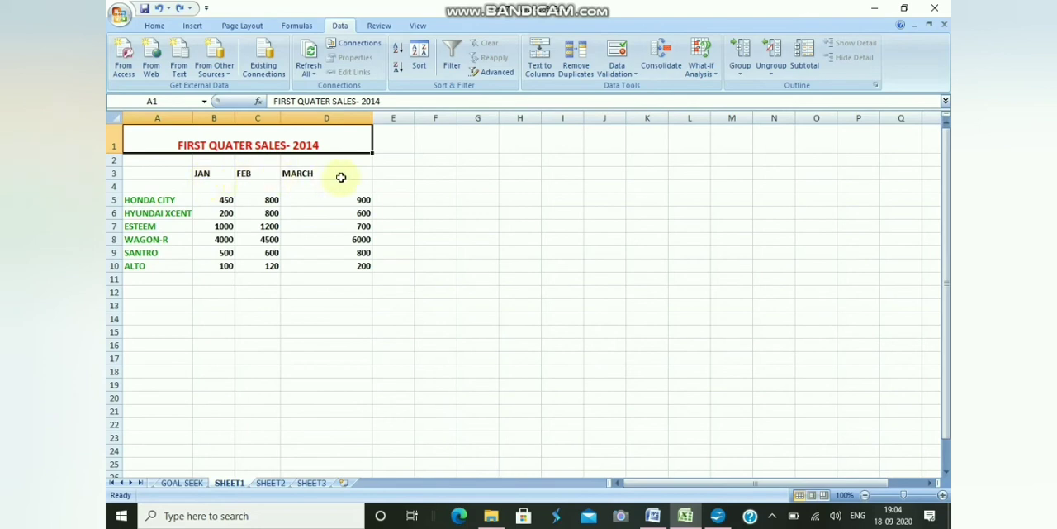
left_click(273, 482)
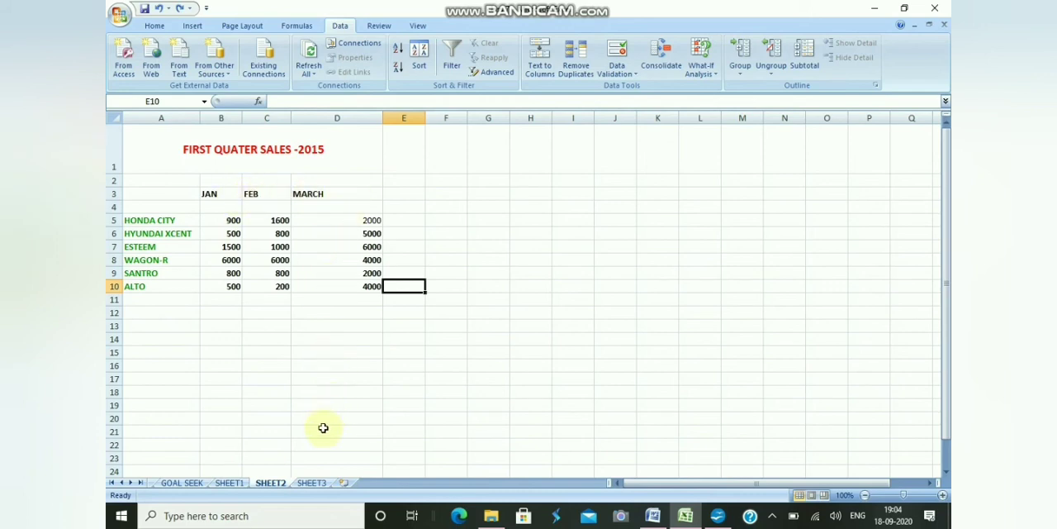
left_click(316, 486)
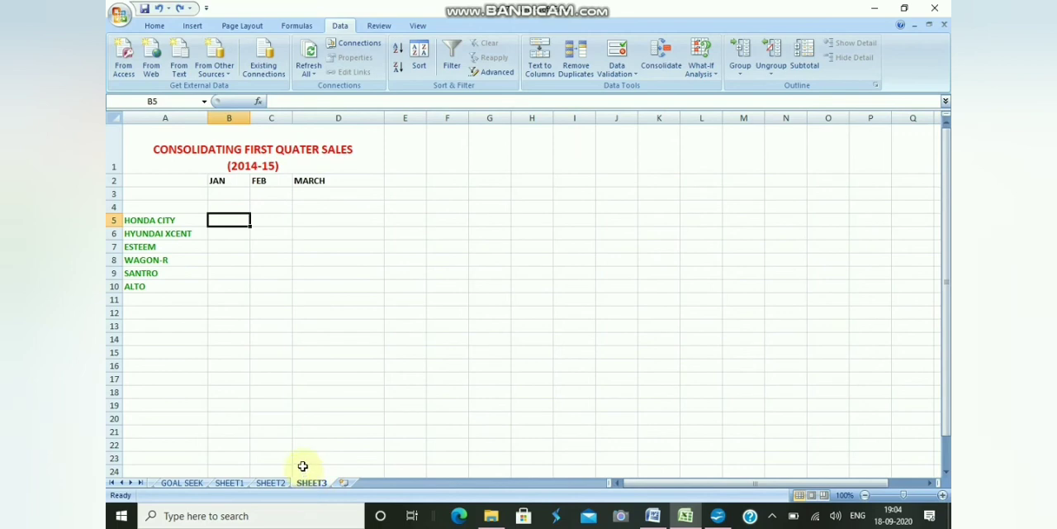
left_click(239, 483)
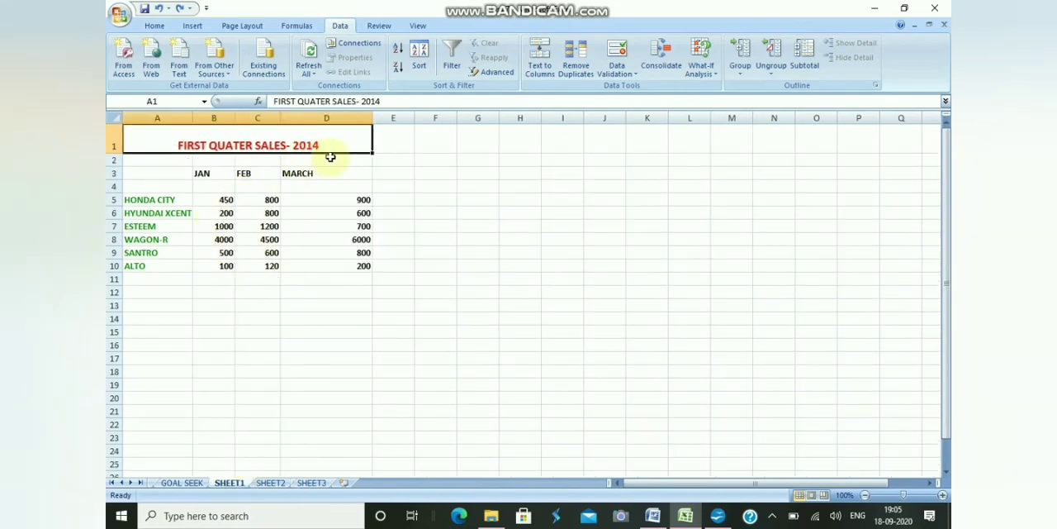
left_click(271, 482)
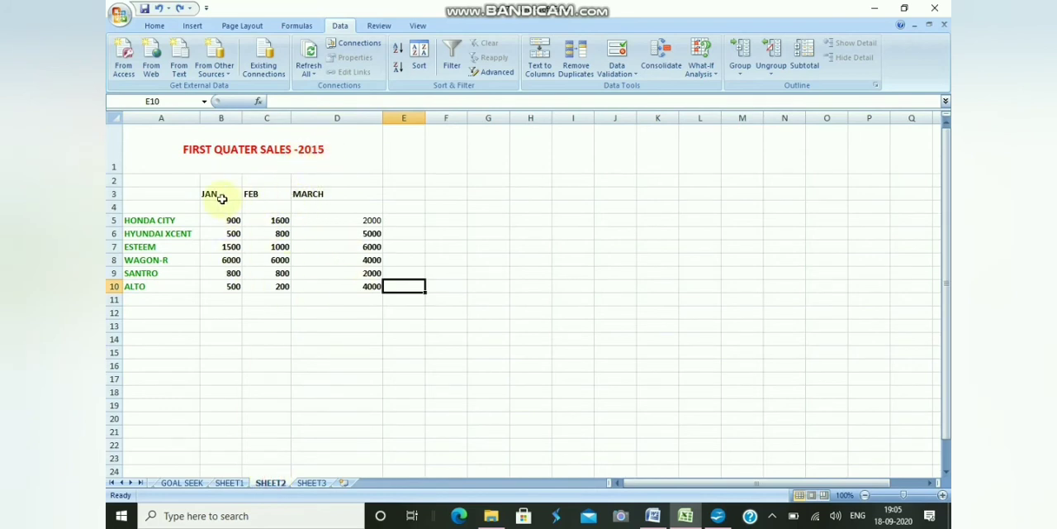
Start a consolidation at cell B5 of SHEET3 using the Sum function.
left_click(318, 484)
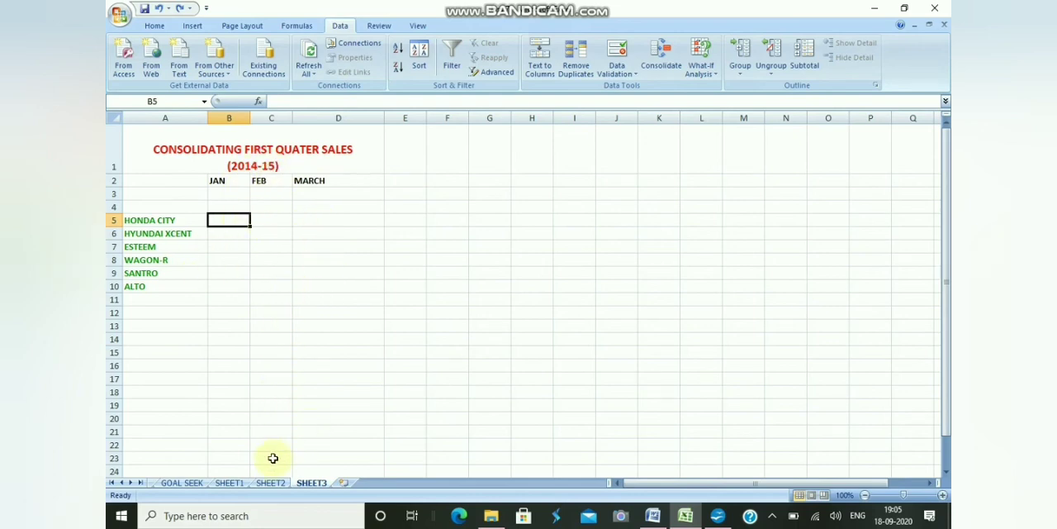
left_click(661, 67)
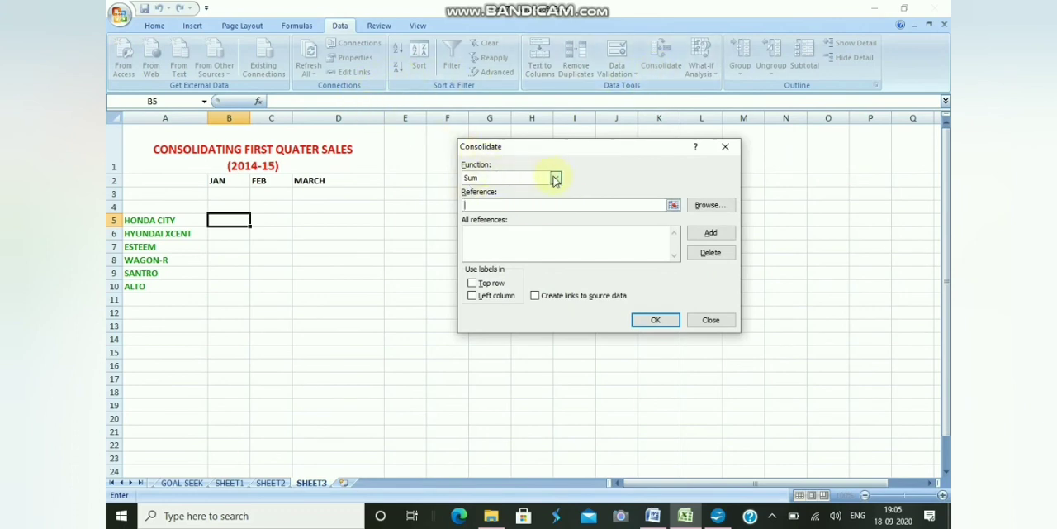
left_click(556, 179)
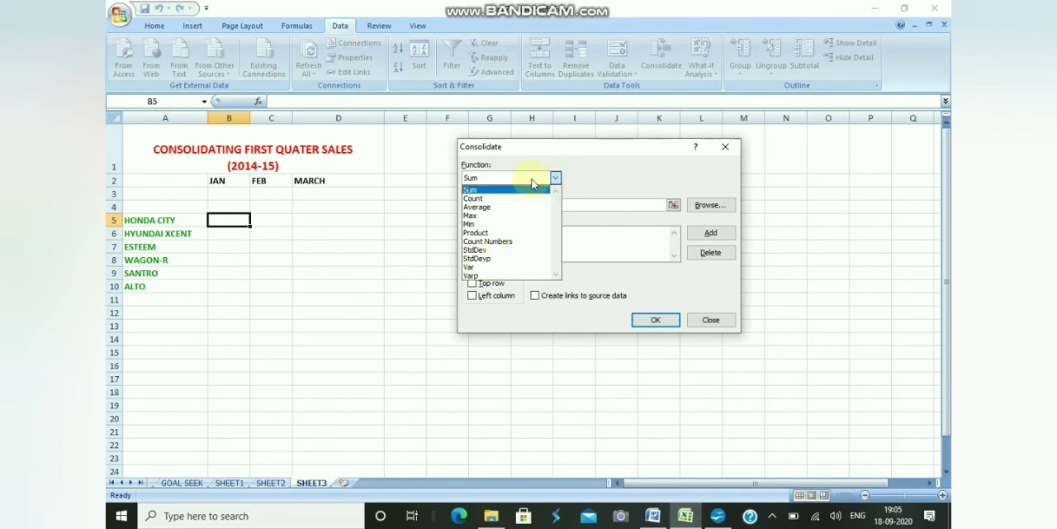
left_click(524, 190)
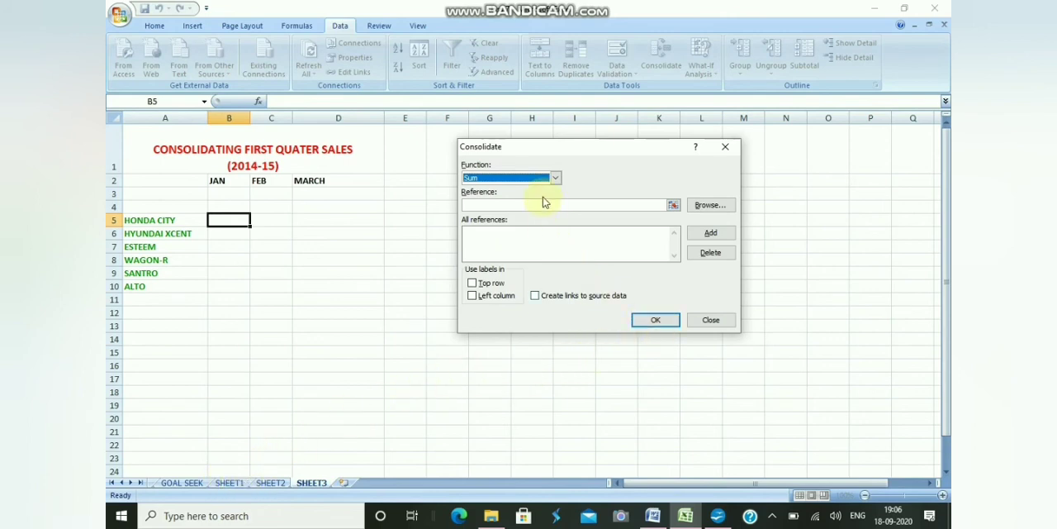
left_click(555, 178)
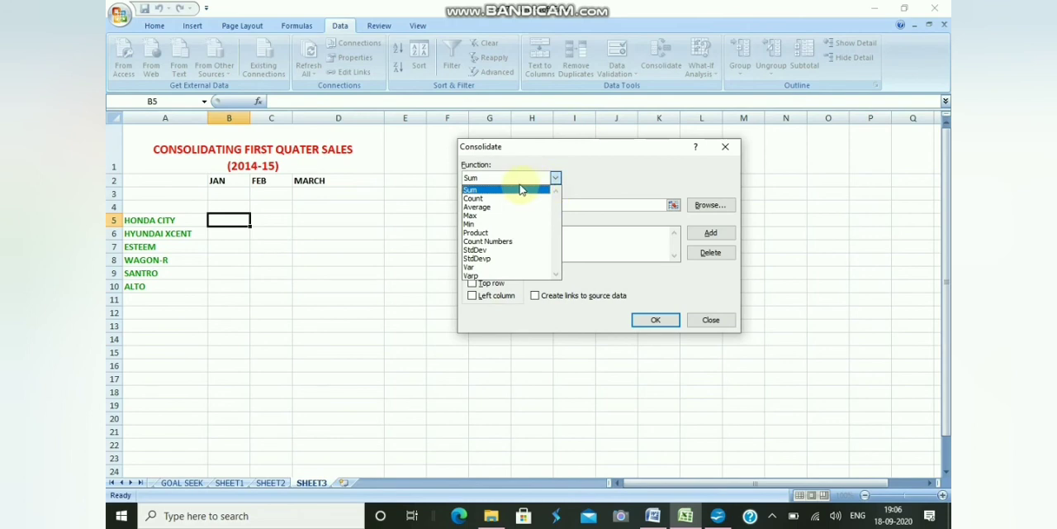
left_click(521, 189)
Add the sales ranges SHEET1!$B$5:$D$10 and SHEET2!$B$5:$D$10 to the consolidation references.
left_click(618, 205)
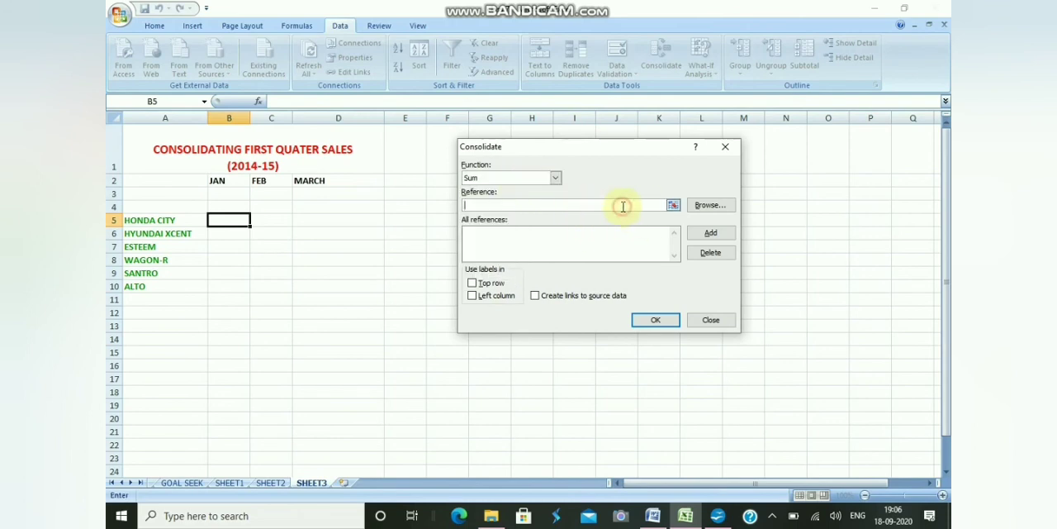
left_click(229, 482)
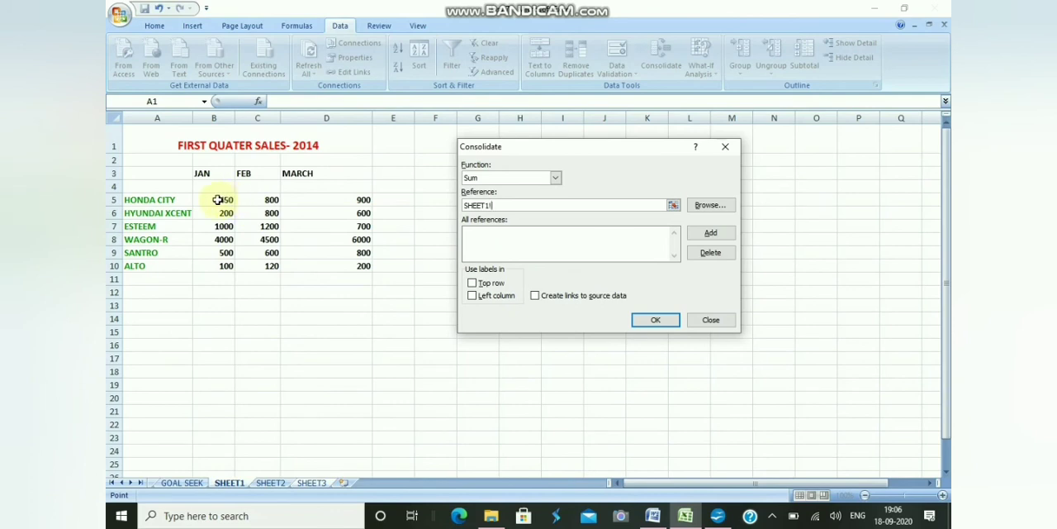
left_click_drag(218, 200, 342, 266)
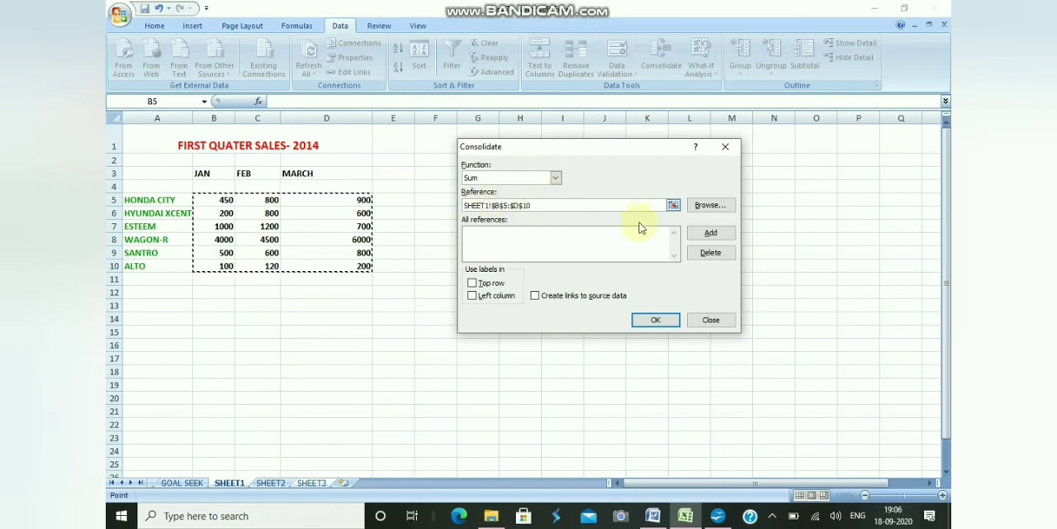
left_click(708, 234)
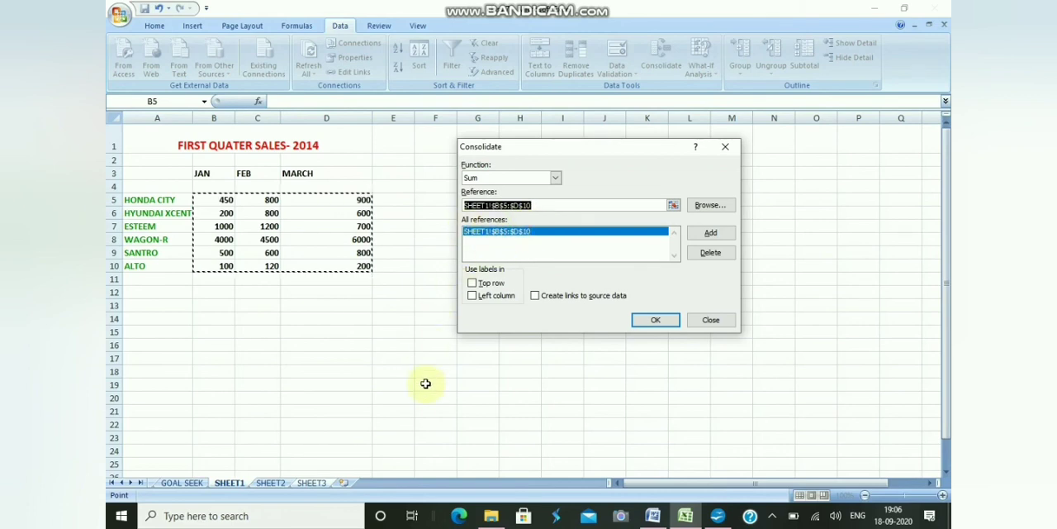
left_click(273, 483)
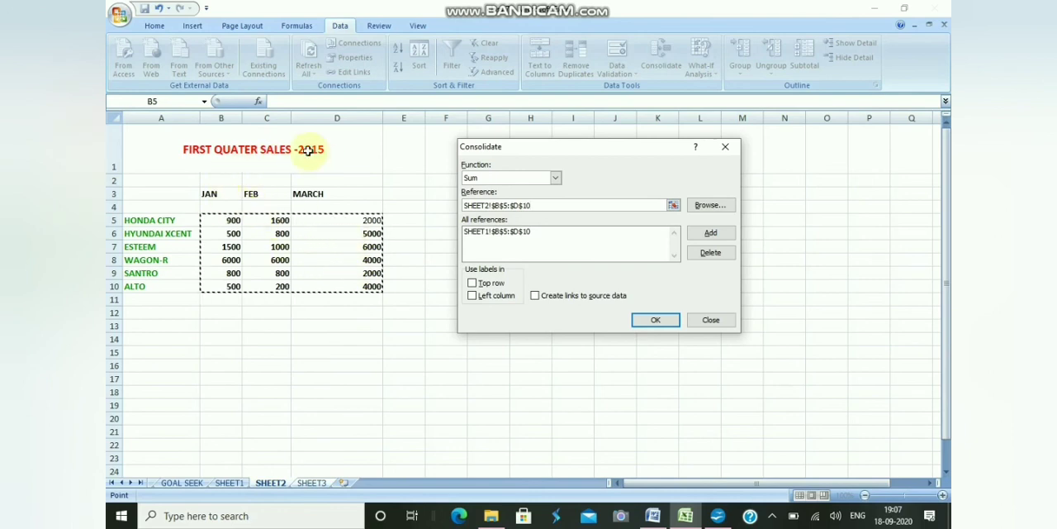
left_click(724, 236)
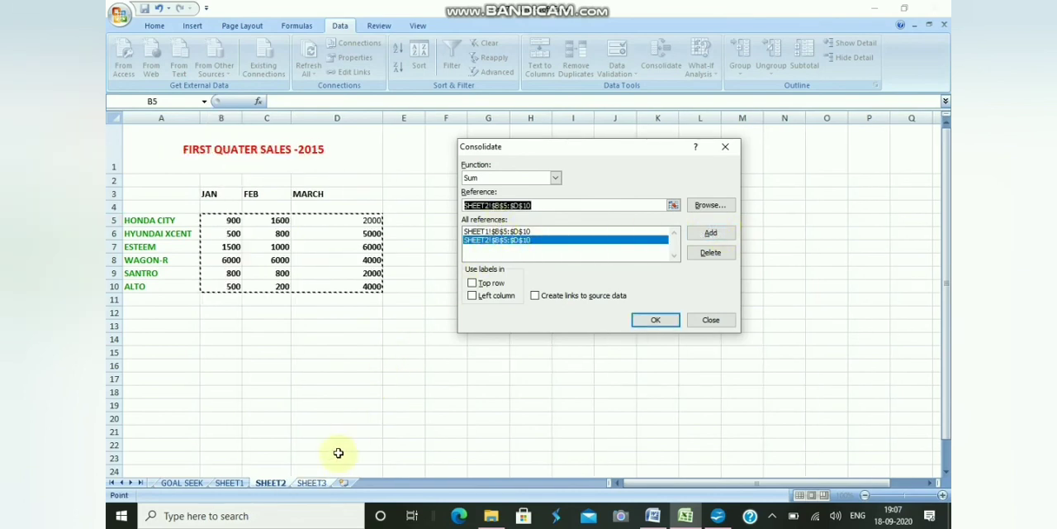
Try to run the consolidation with the SHEET3 range $B$5:$D$10 as an additional reference.
left_click(311, 482)
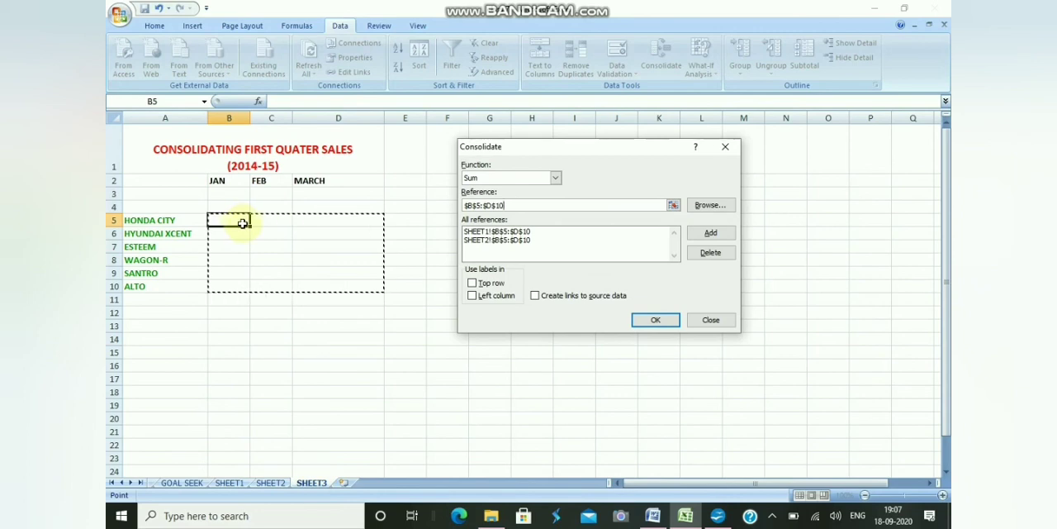
left_click(649, 322)
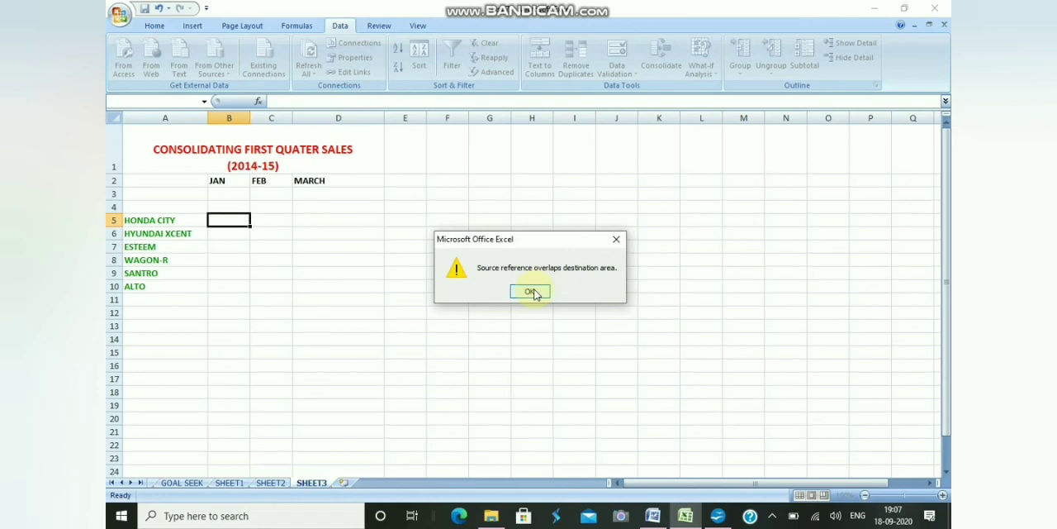
left_click(530, 285)
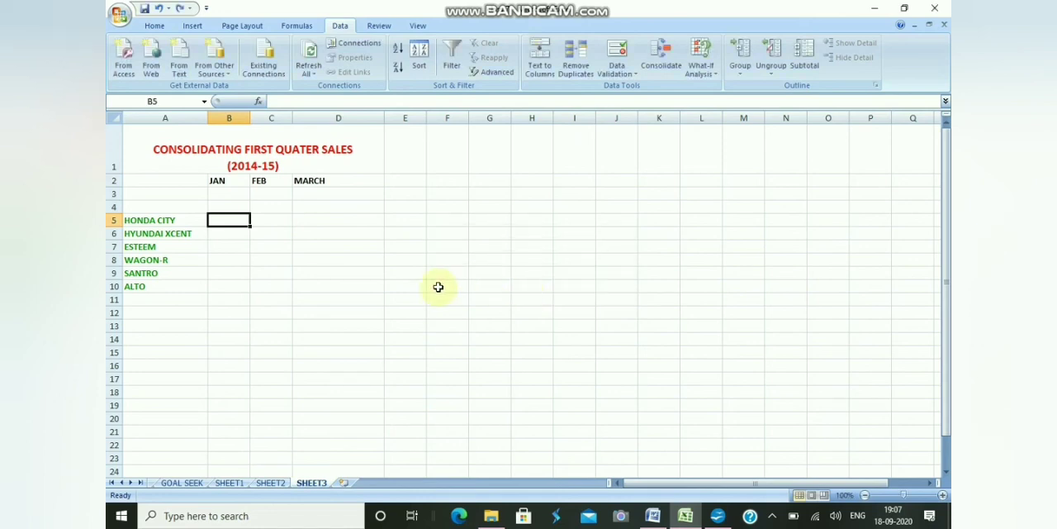
Delete the SHEET3!$B$5:$D$10 reference from the consolidation and run it with the SHEET1 and SHEET2 ranges at B5 of SHEET3.
left_click(273, 484)
left_click(310, 483)
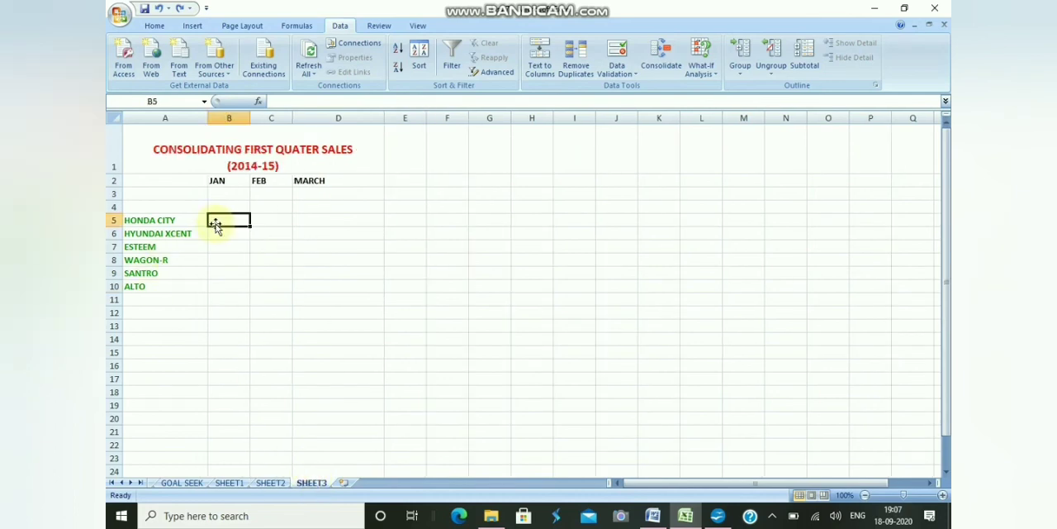
left_click(712, 68)
left_click(662, 58)
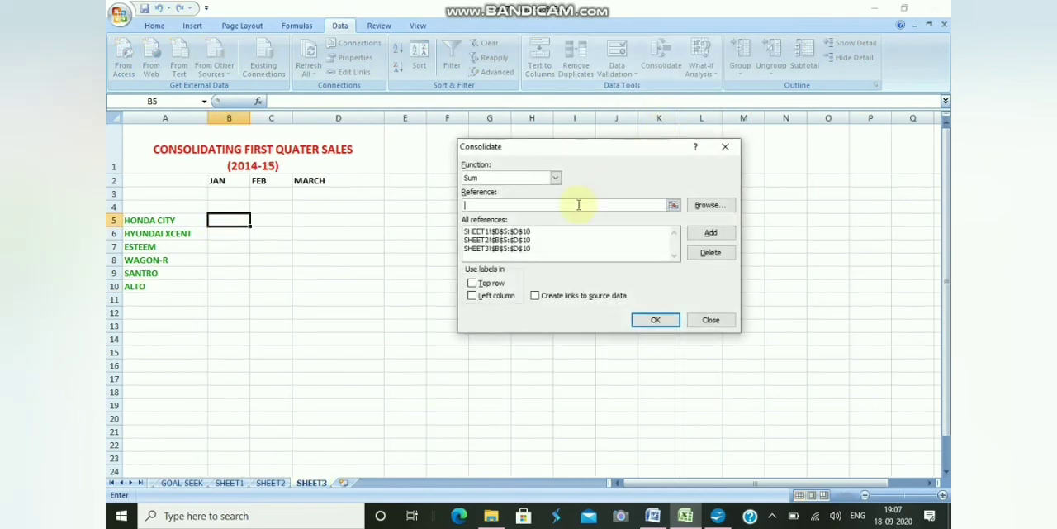
left_click(527, 249)
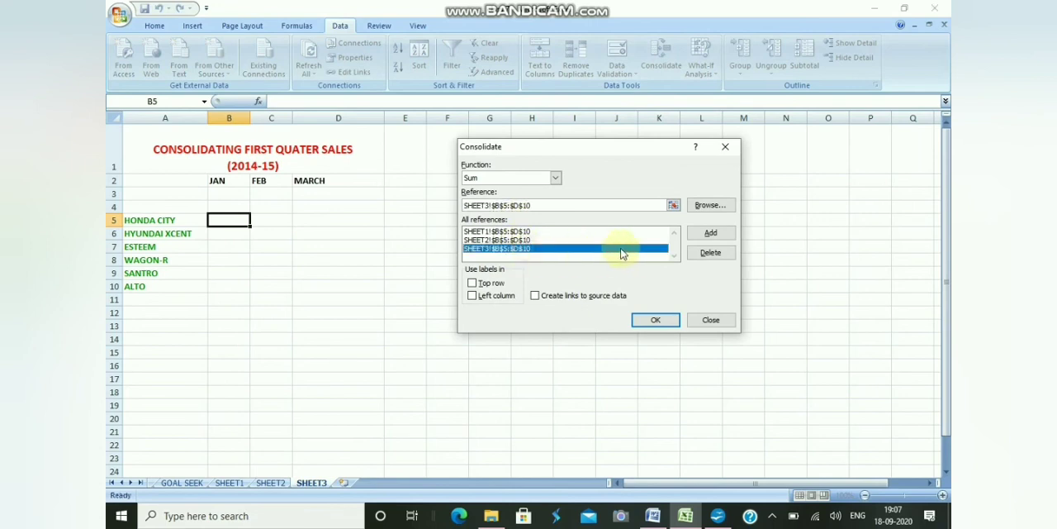
left_click(708, 252)
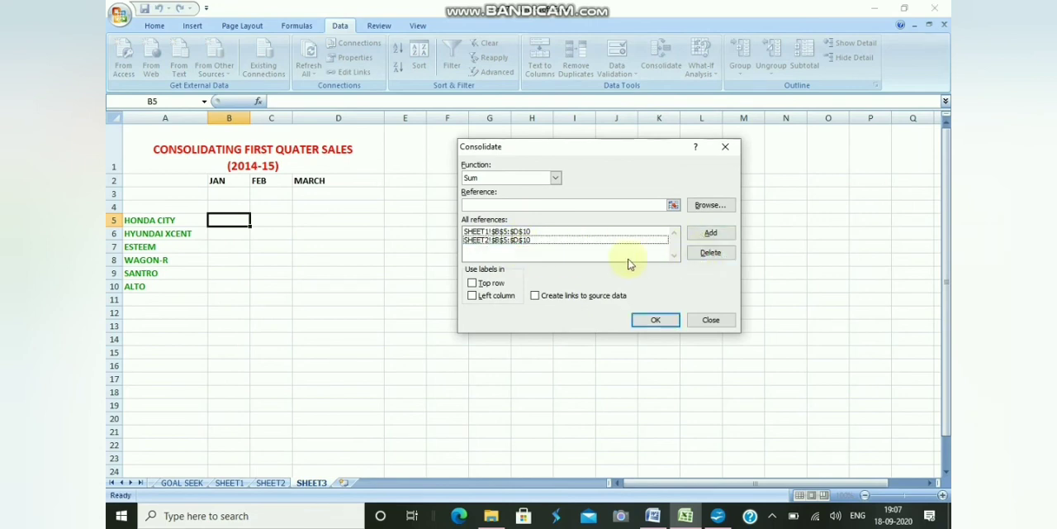
left_click(656, 320)
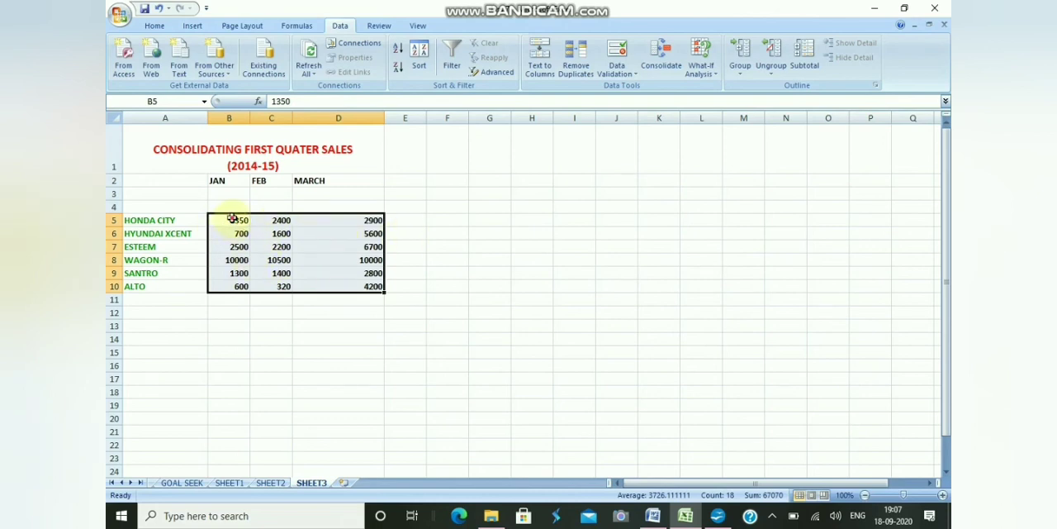
Fill the consolidated values in B5:D10 of SHEET3 with yellow and enlarge their font to size 14.
left_click_drag(232, 219, 343, 281)
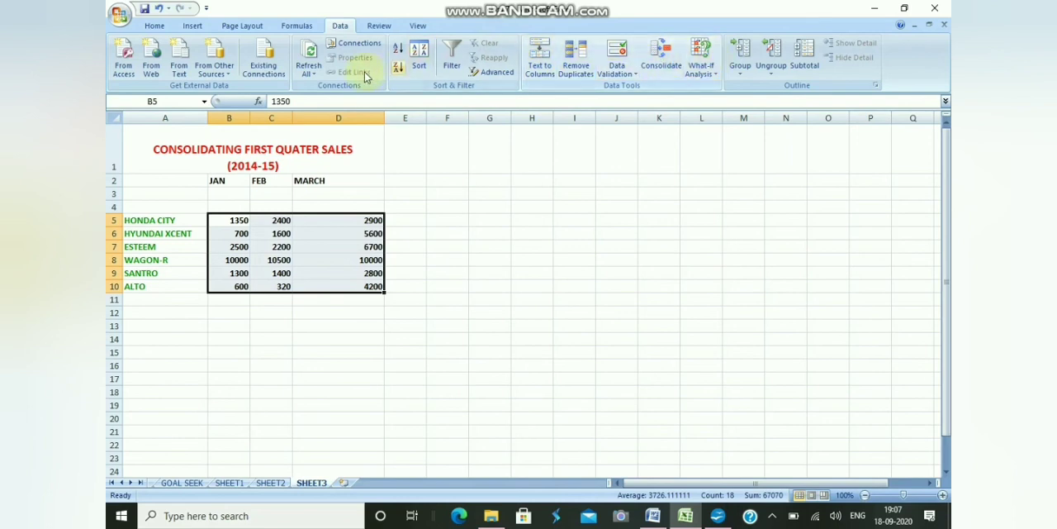
left_click(156, 25)
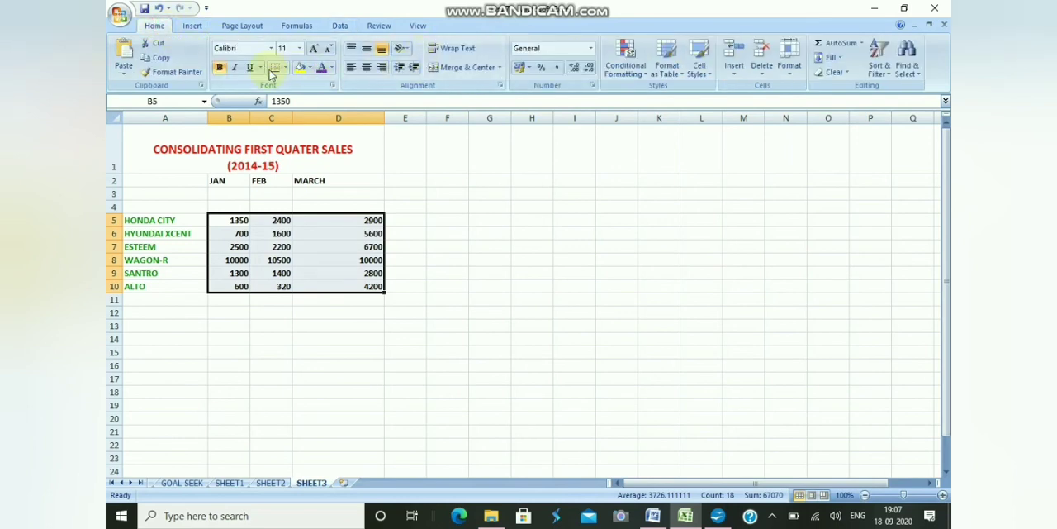
left_click(302, 69)
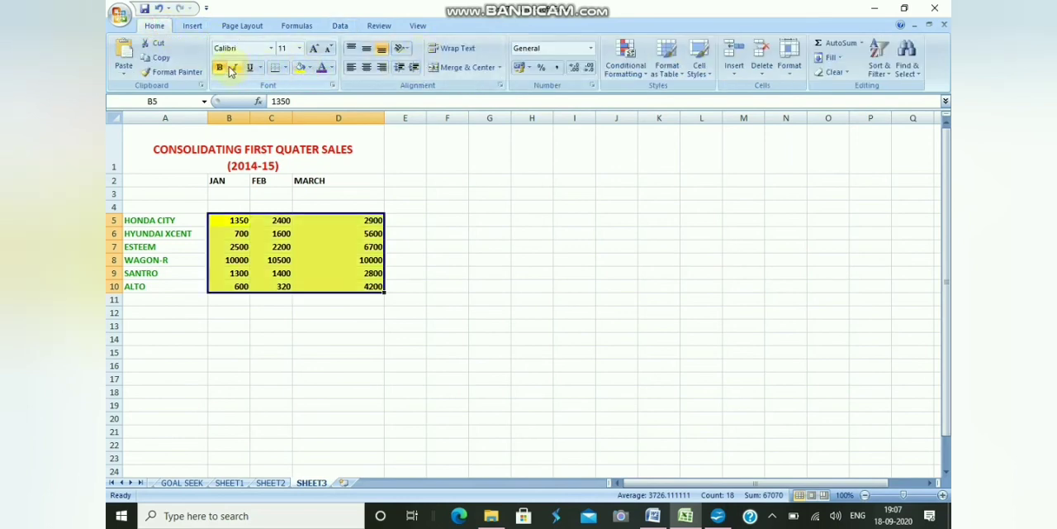
left_click(314, 48)
left_click(313, 48)
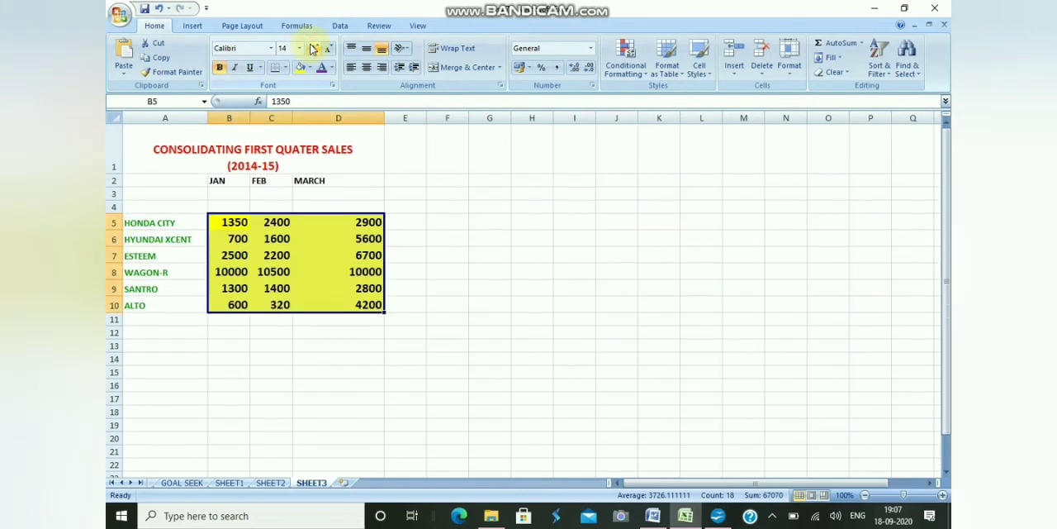
Compare the consolidated January Honda City and March Santro values on SHEET3 with their source cells on SHEET1 and SHEET2.
left_click(233, 223)
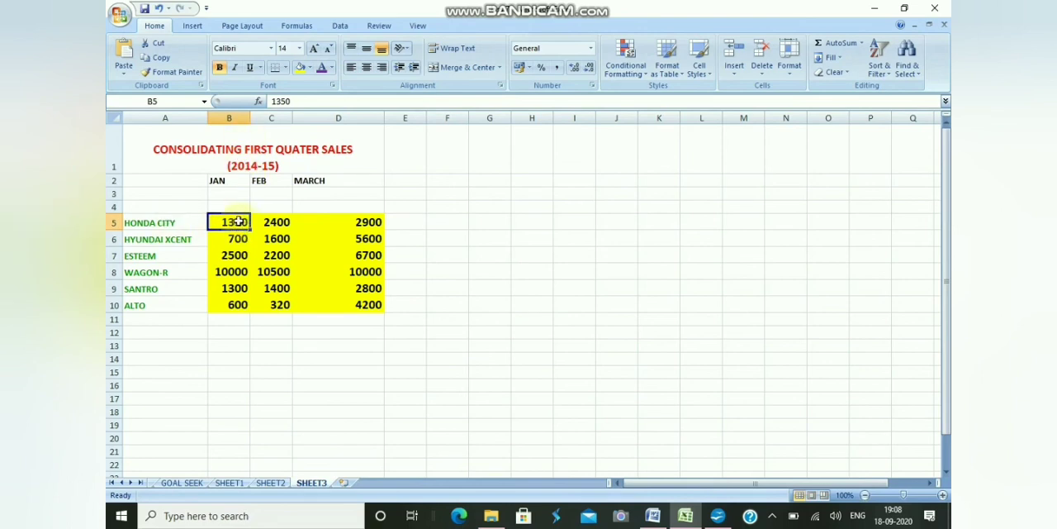
left_click(230, 483)
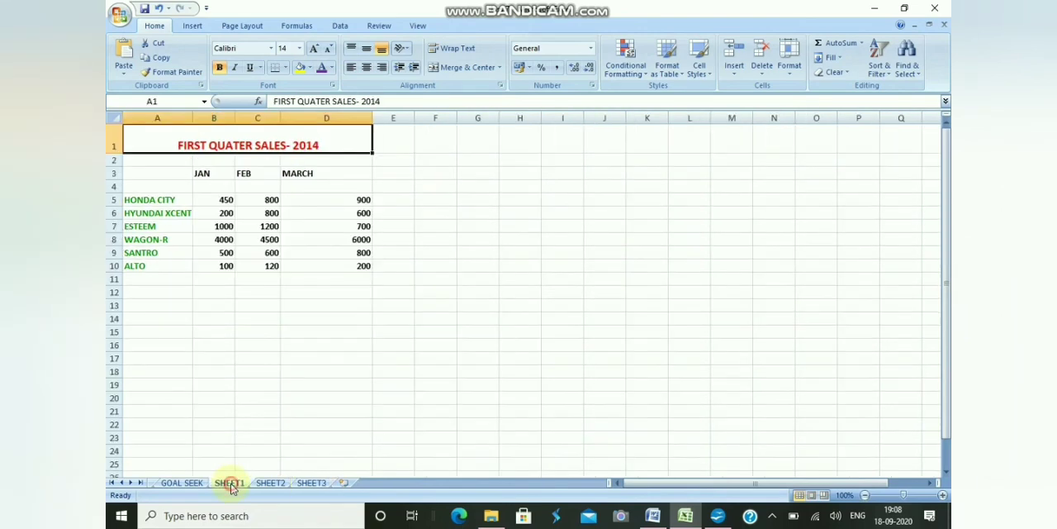
left_click(227, 199)
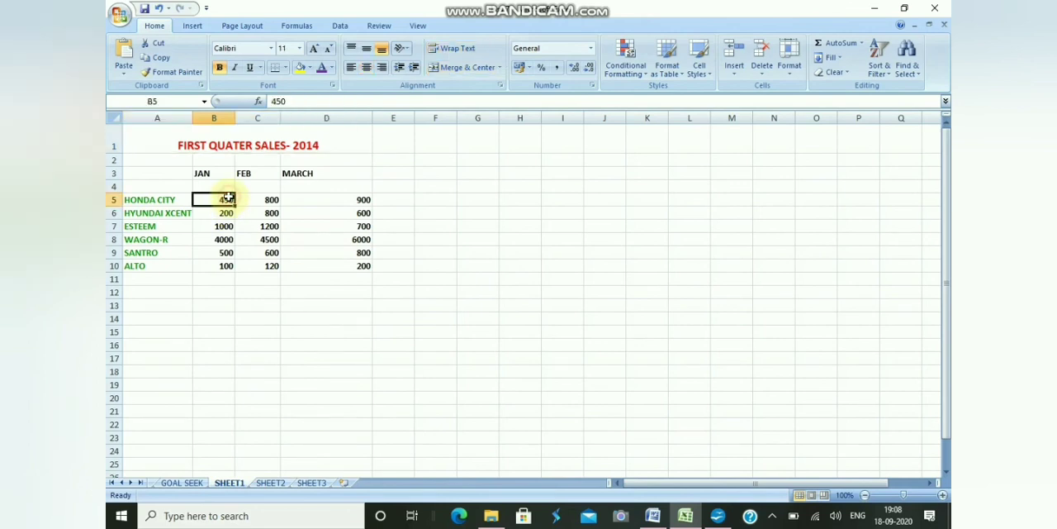
left_click(256, 483)
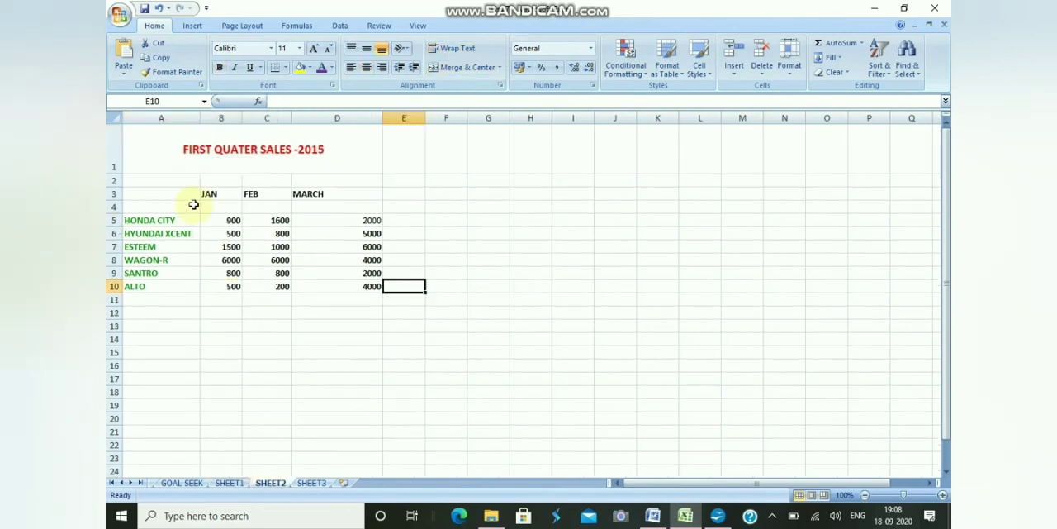
left_click(218, 219)
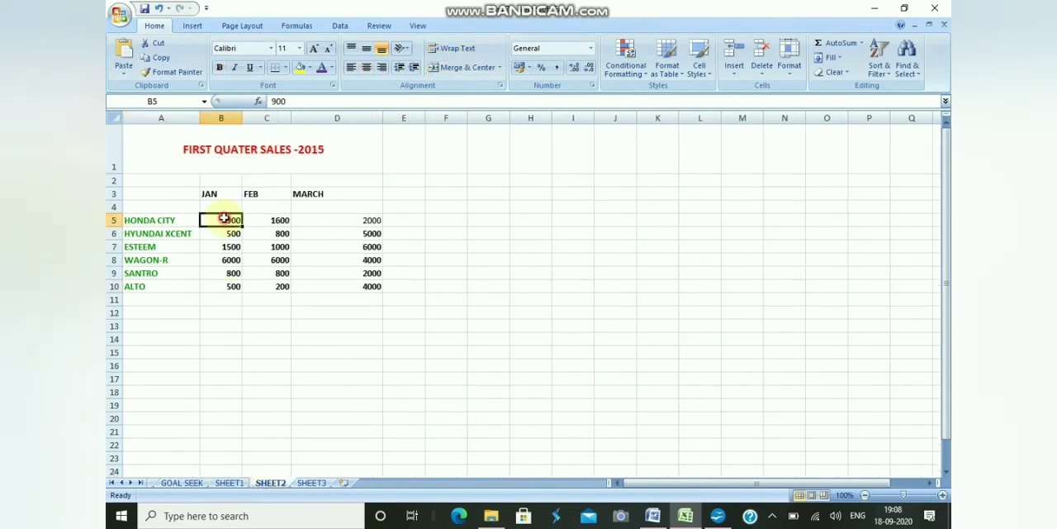
left_click(310, 483)
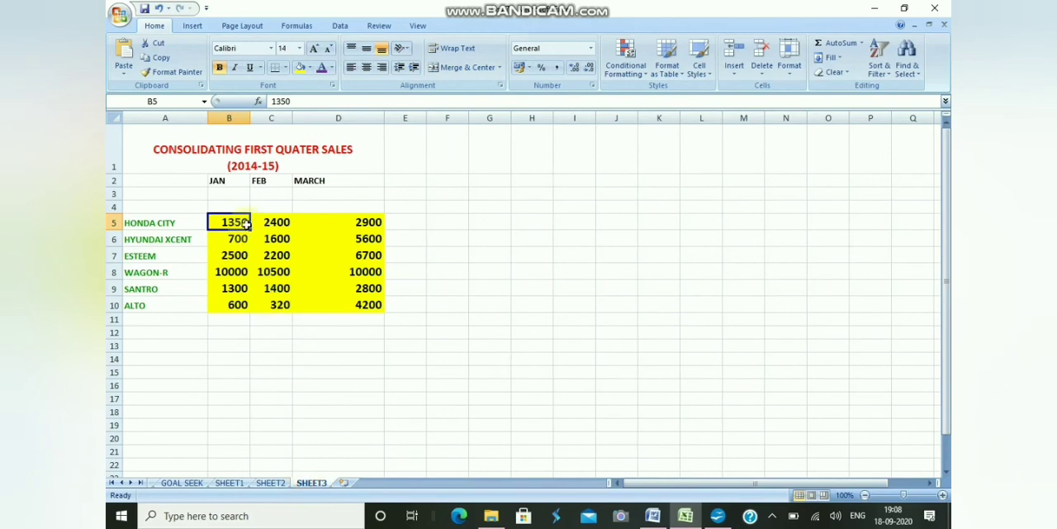
left_click(370, 287)
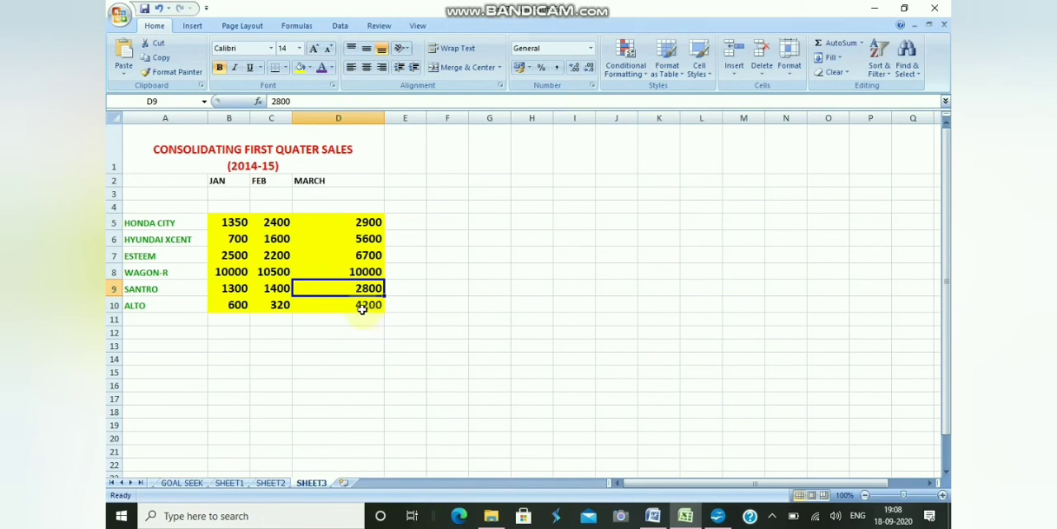
left_click(268, 482)
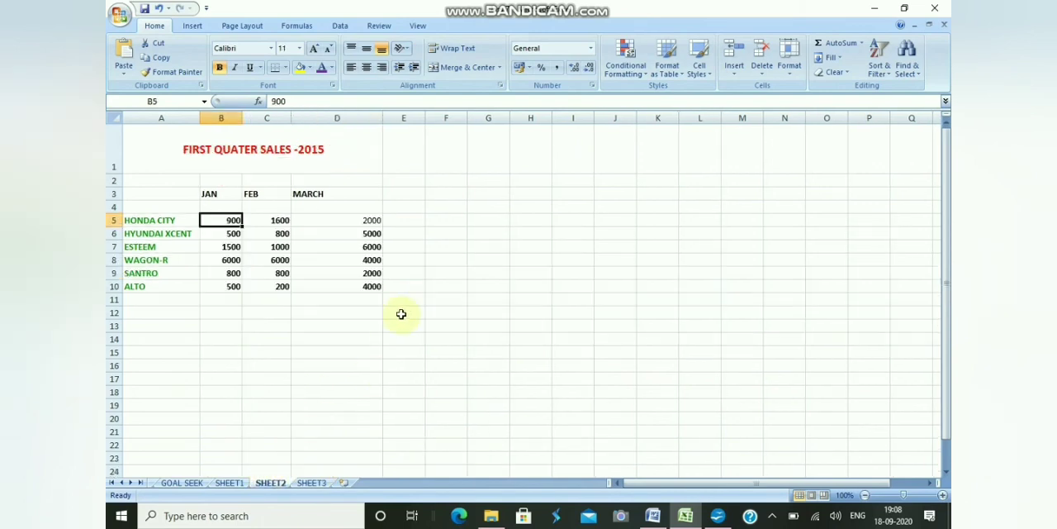
left_click(366, 275)
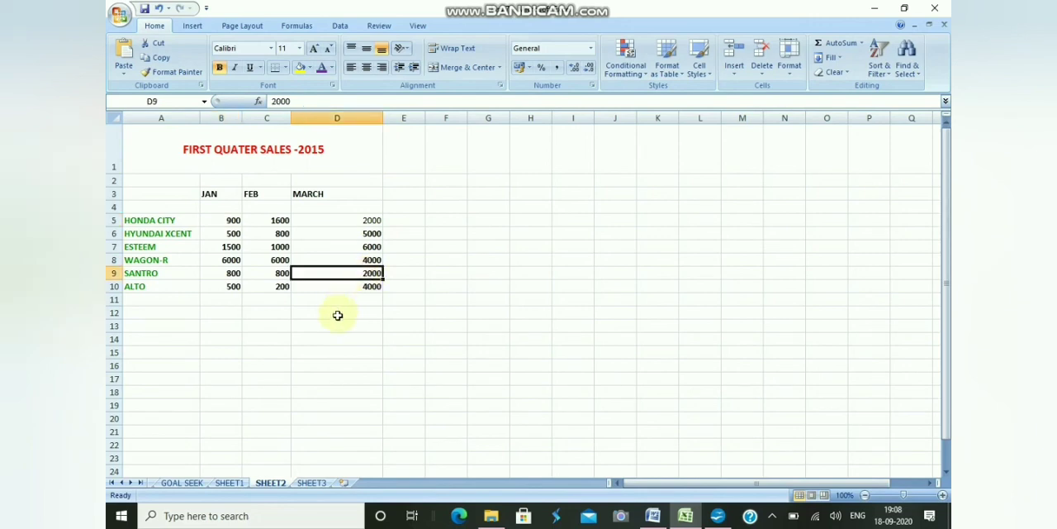
left_click(229, 483)
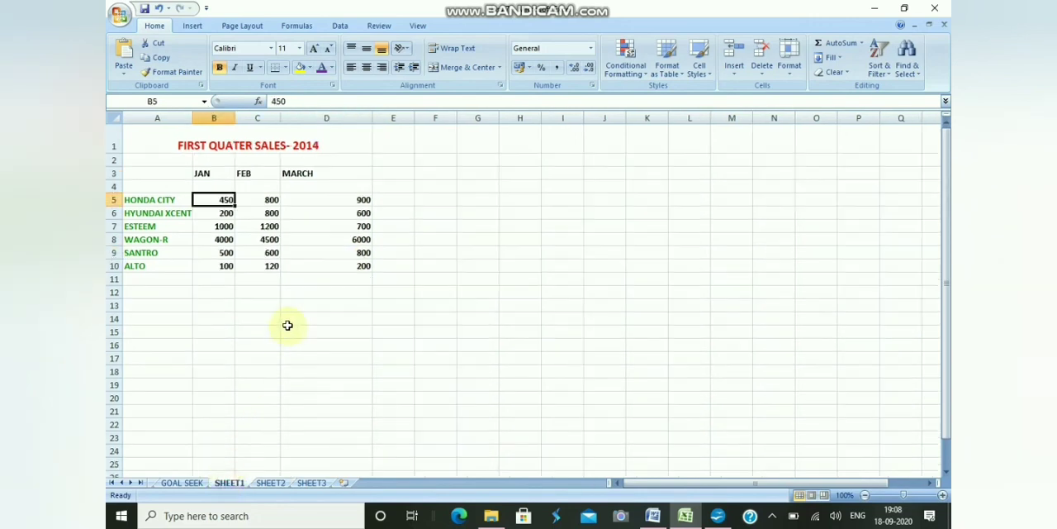
left_click(351, 251)
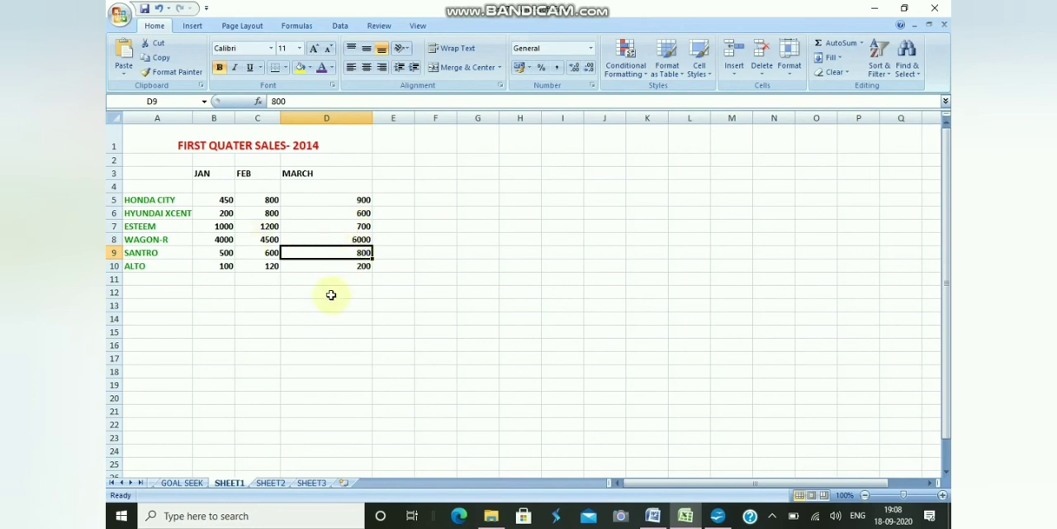
left_click(311, 483)
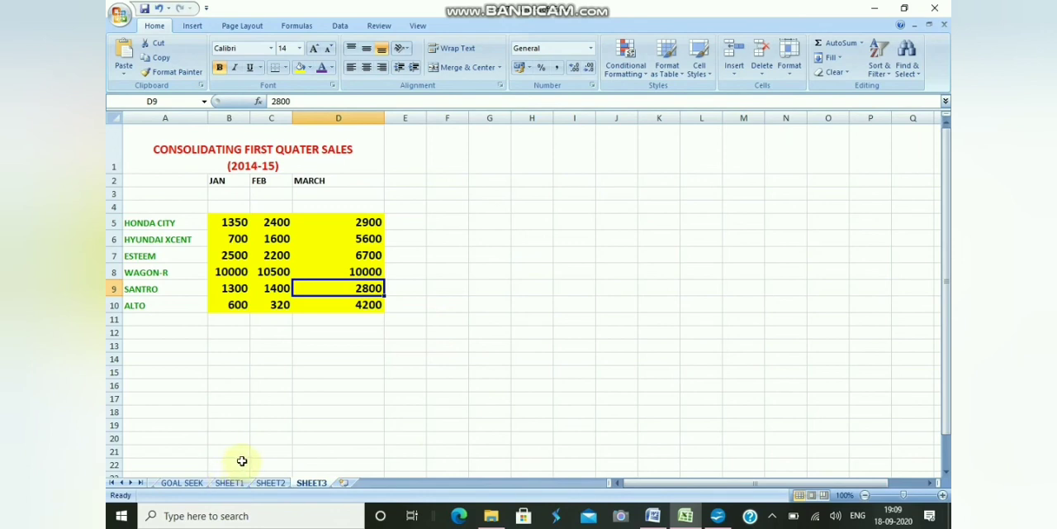
Group SHEET1, SHEET2 and SHEET3 so that formatting applies to all three sheets at once.
left_click(230, 483)
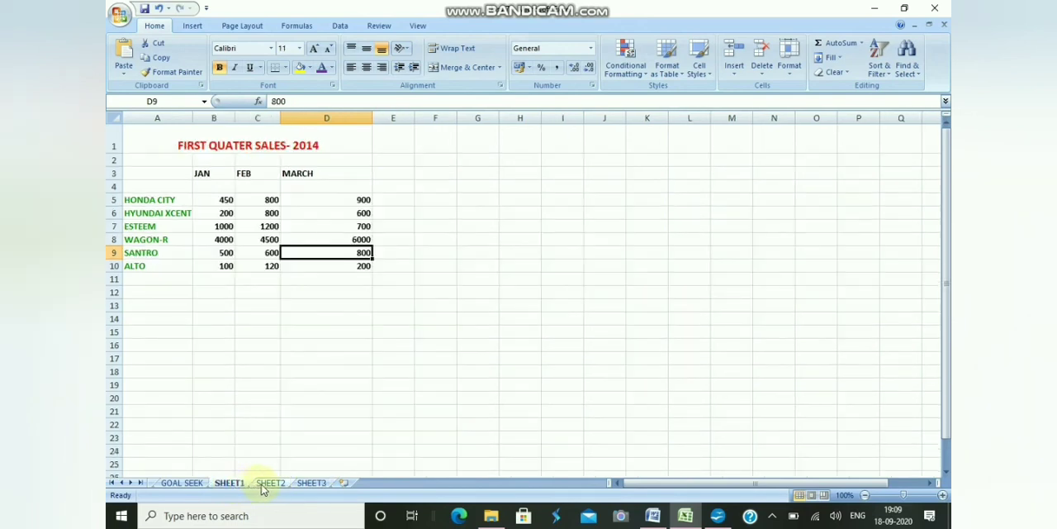
left_click(263, 485, "ctrl")
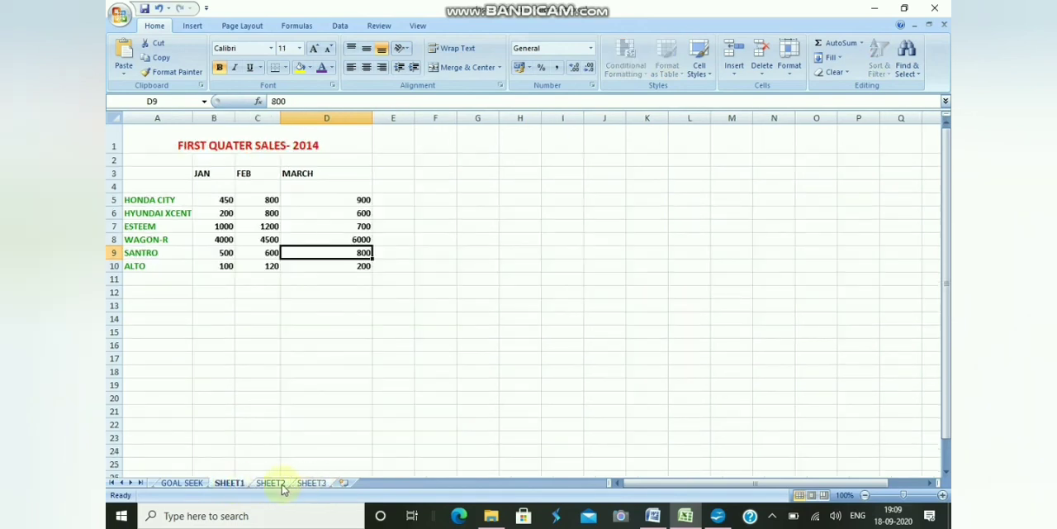
left_click(217, 485)
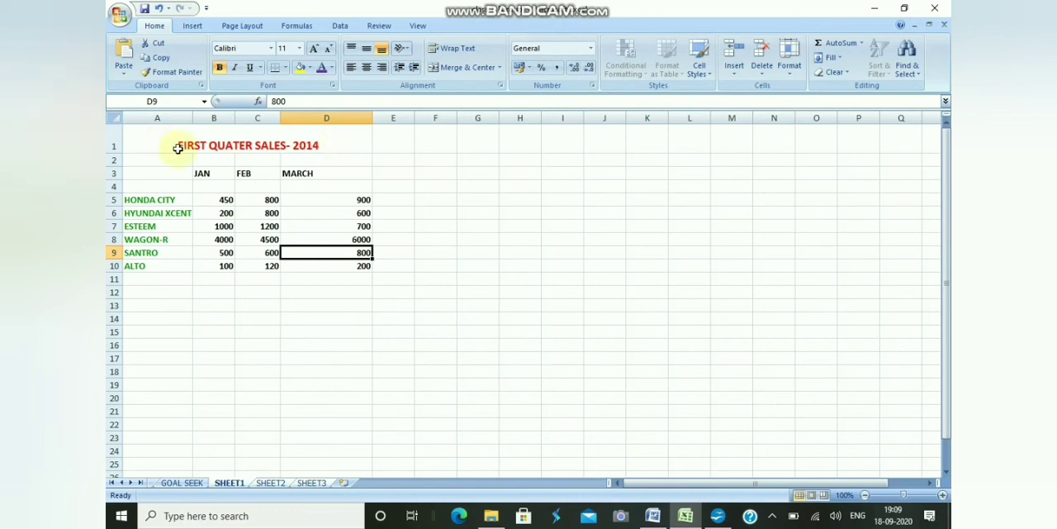
Give the title in cell A1 of the grouped sheets a dark teal font colour and a light orange fill.
left_click(317, 143)
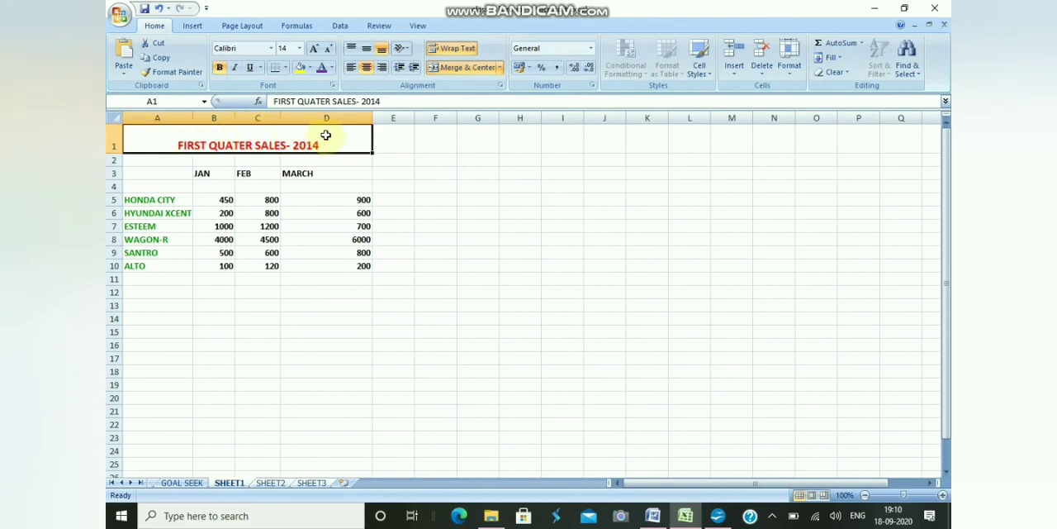
left_click(332, 68)
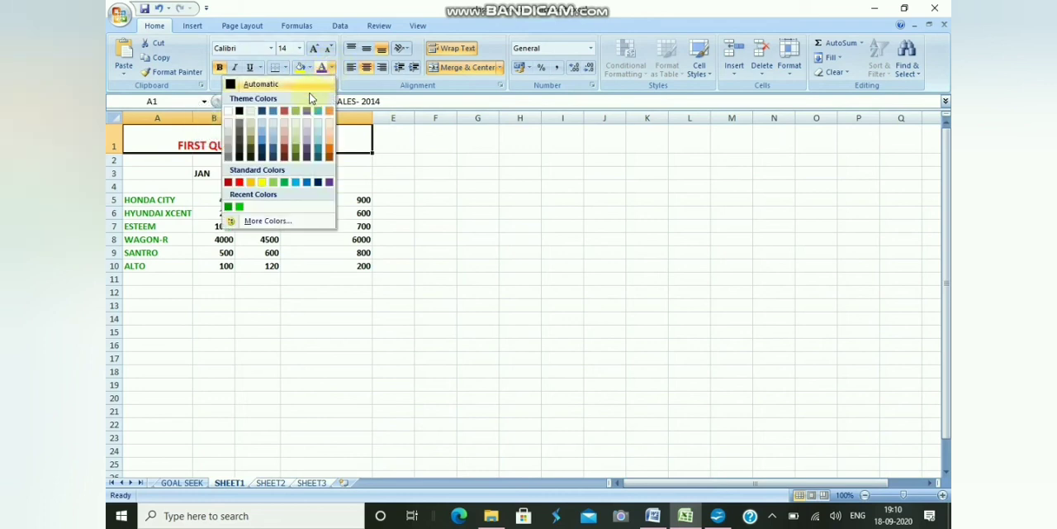
left_click(318, 150)
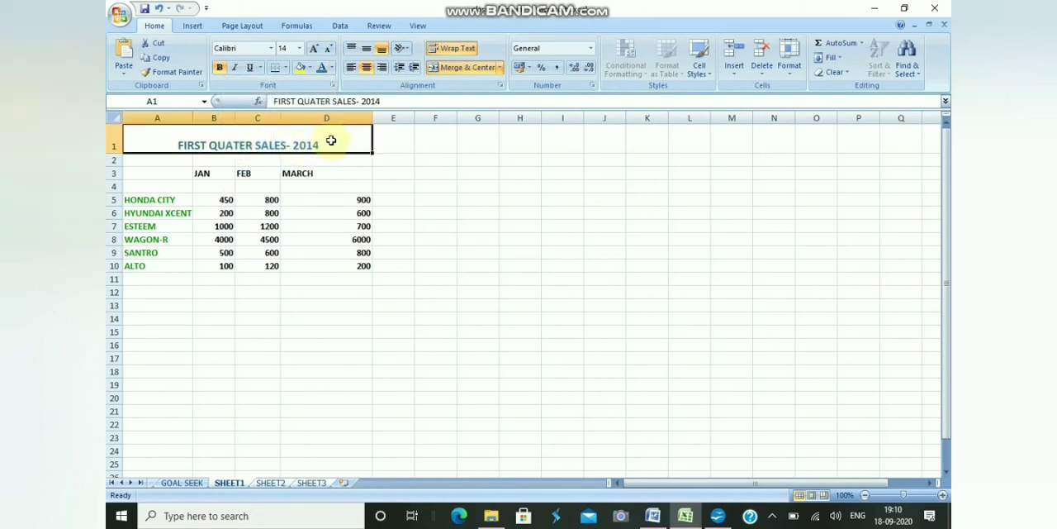
left_click(309, 68)
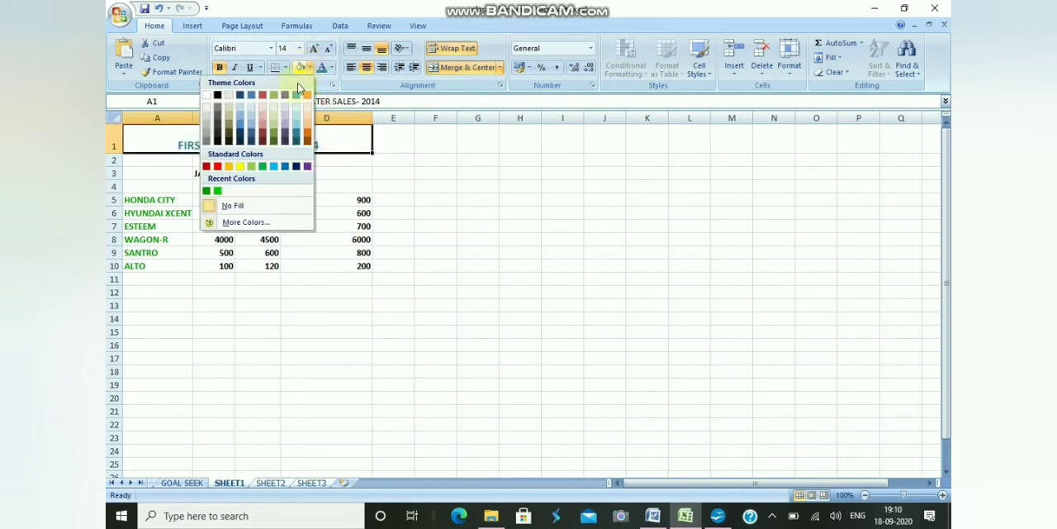
left_click(308, 121)
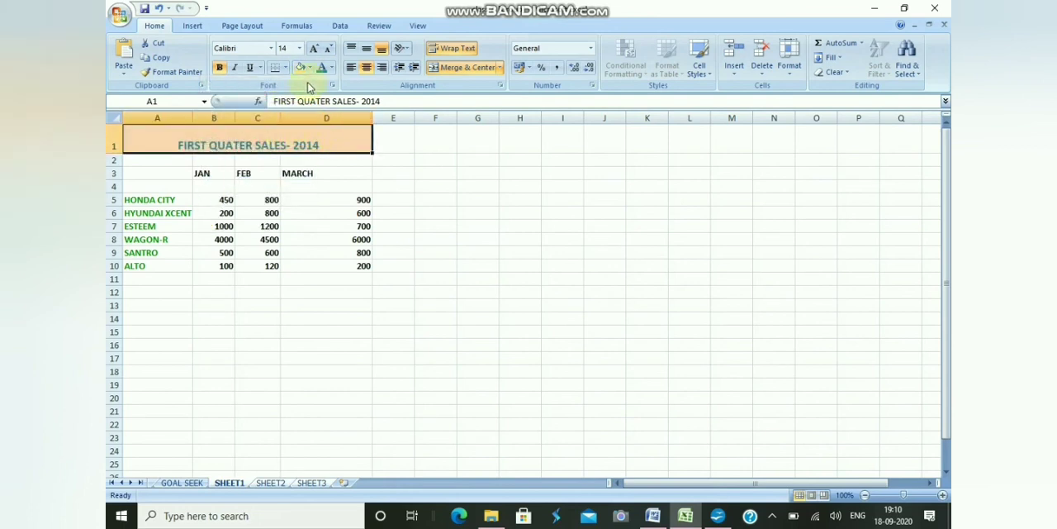
Underline the title in A1 of the grouped sheets and set its font to Algerian, size 16.
left_click(251, 70)
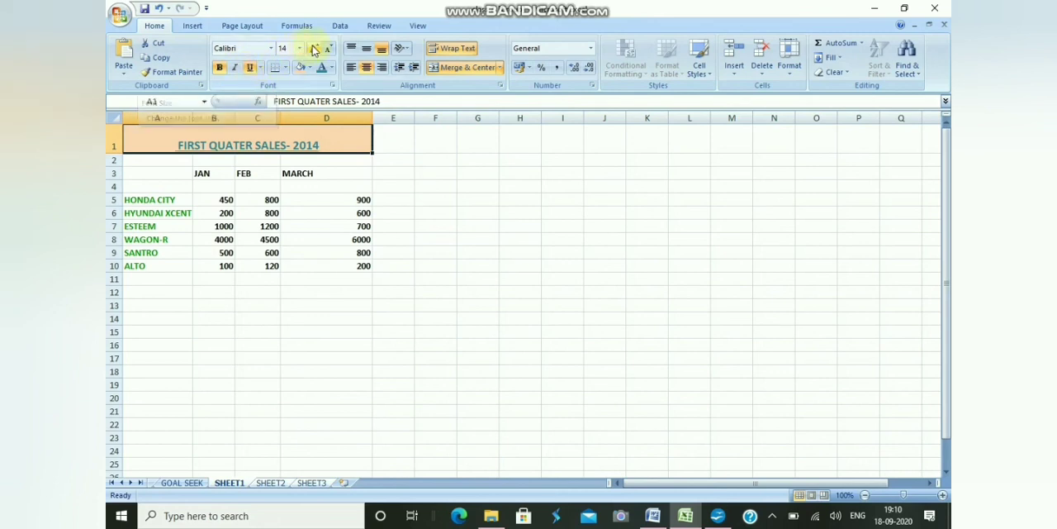
left_click(314, 50)
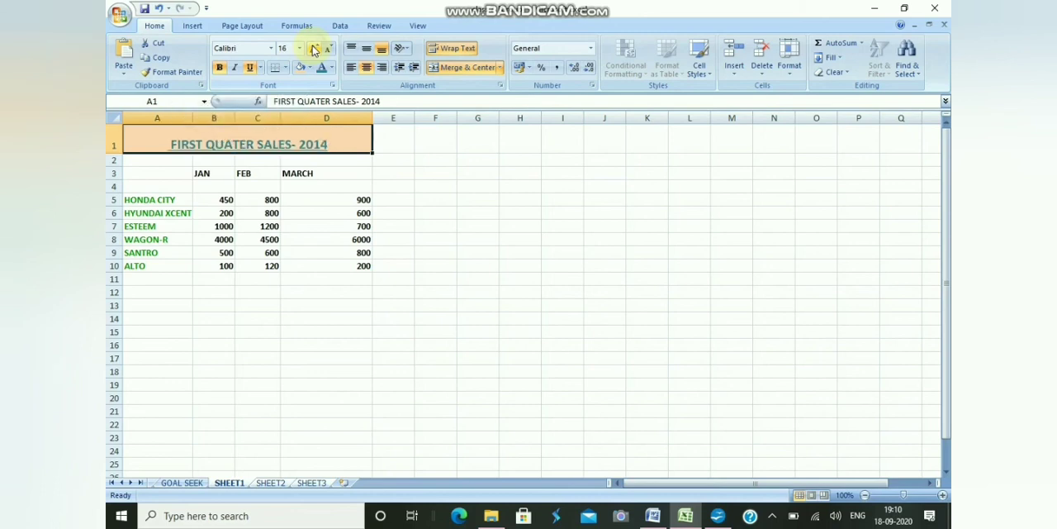
left_click(271, 48)
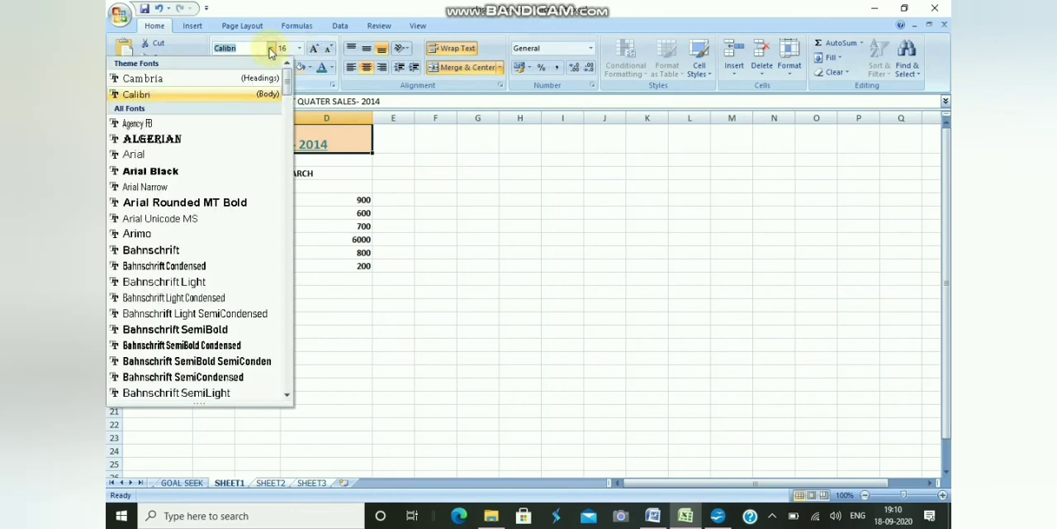
left_click(172, 139)
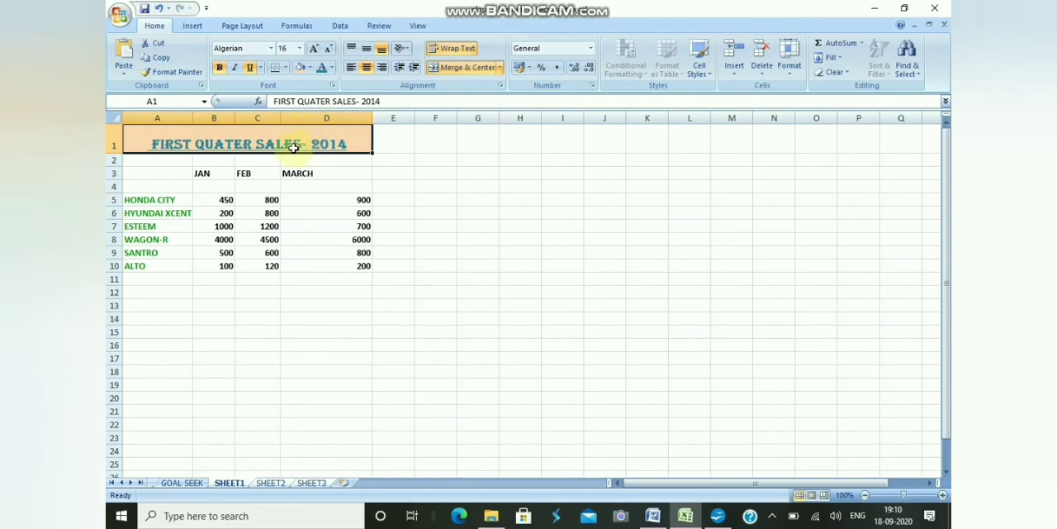
Review the title formatting on SHEET2 and increase the height of row 1 on SHEET3 to fit the three-line title.
left_click(270, 482)
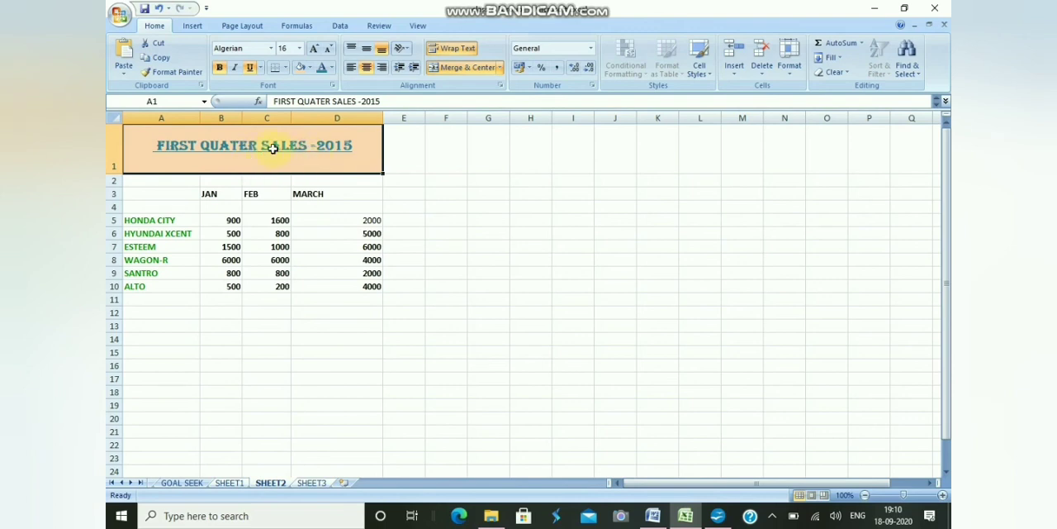
left_click(311, 483)
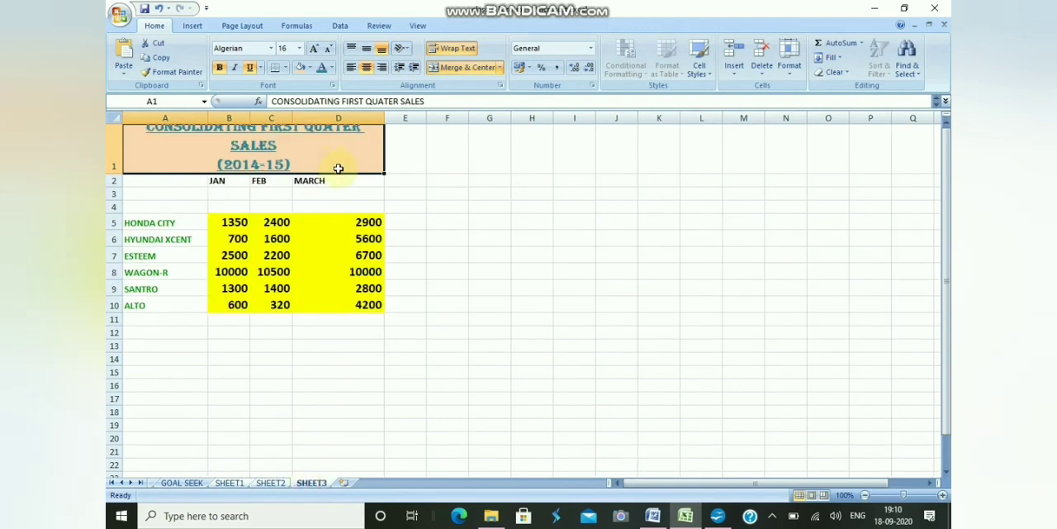
left_click_drag(116, 174, 119, 180)
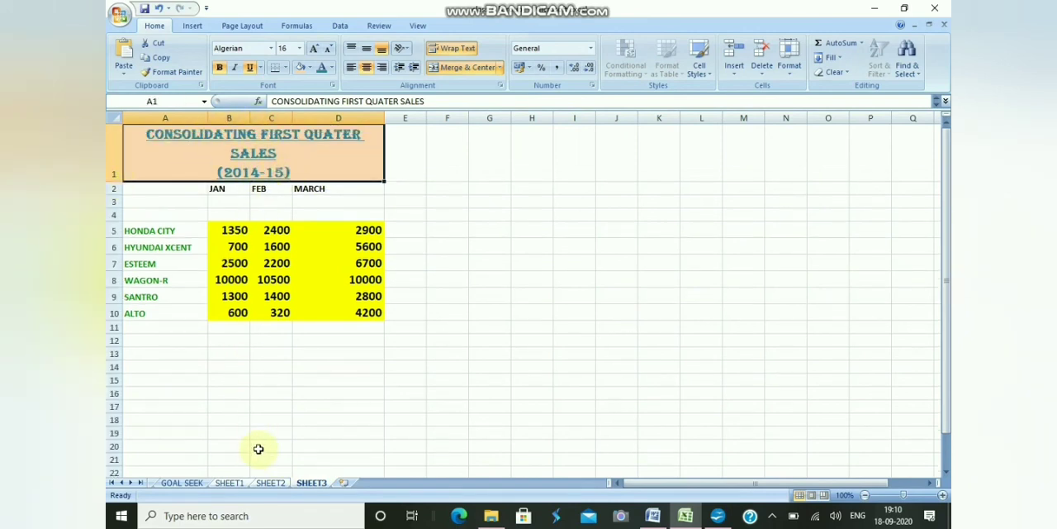
Review the shared title formatting in A1 on SHEET1, SHEET2 and SHEET3 while they are grouped.
left_click(236, 483)
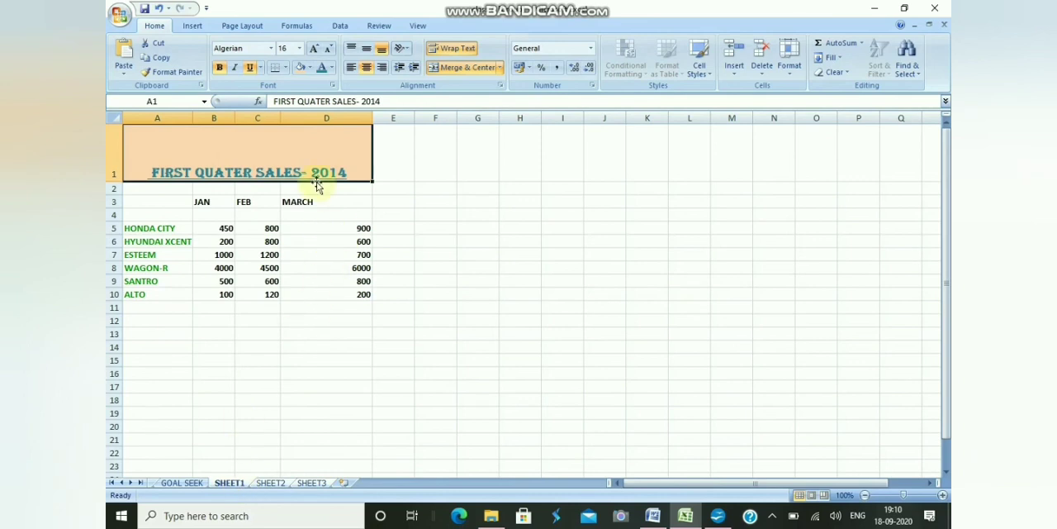
left_click(271, 483)
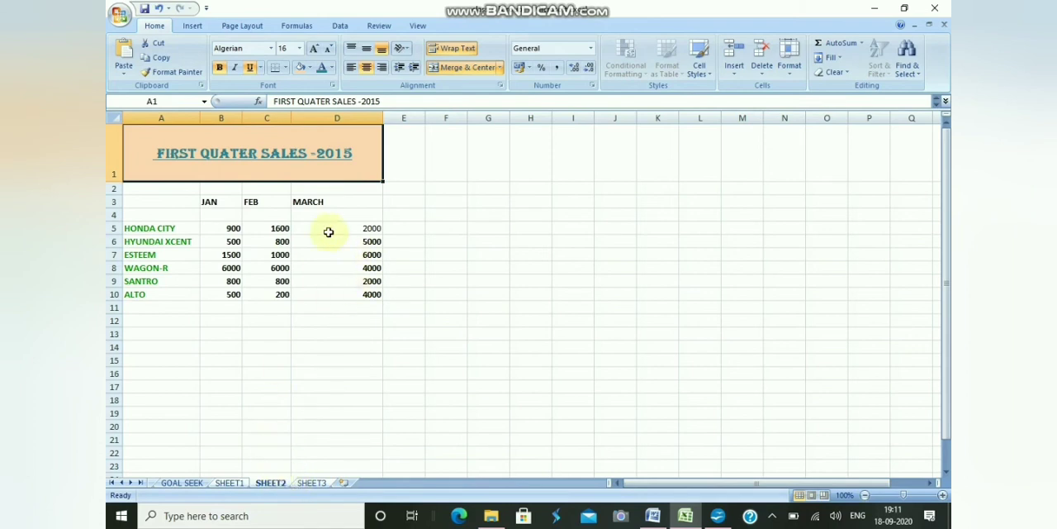
left_click(310, 482)
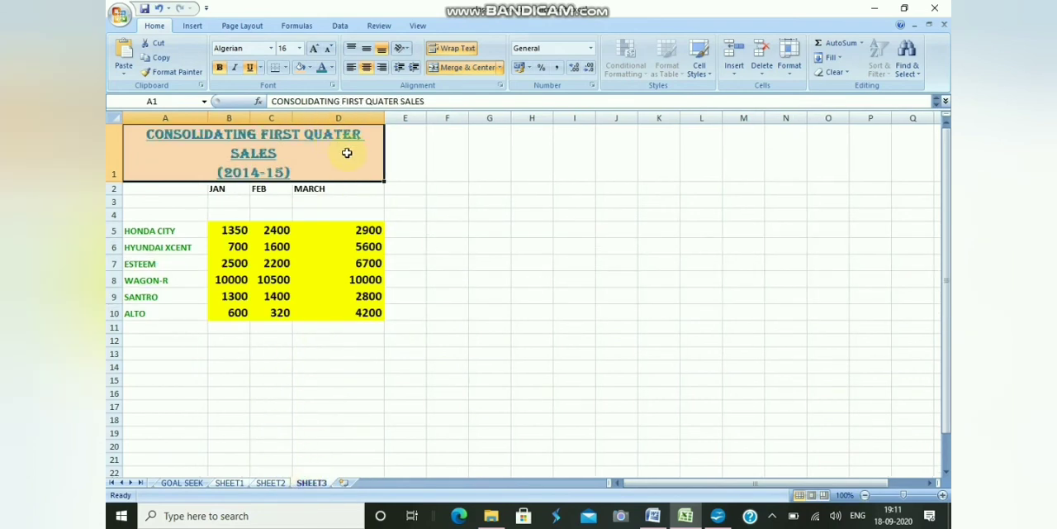
Ungroup the sheets and check the title in row 1 on SHEET1, SHEET2 and SHEET3 individually.
right_click(269, 485)
left_click(246, 469)
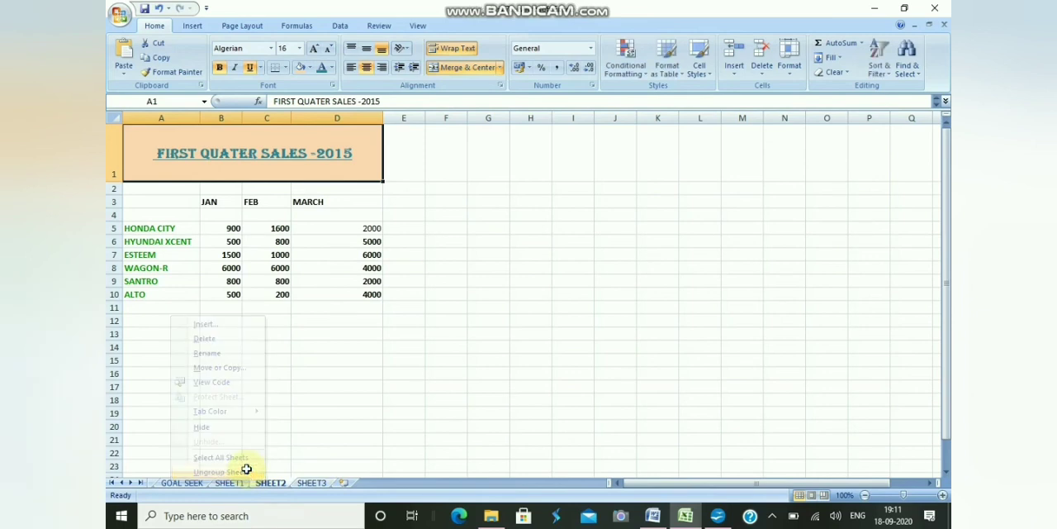
left_click(235, 482)
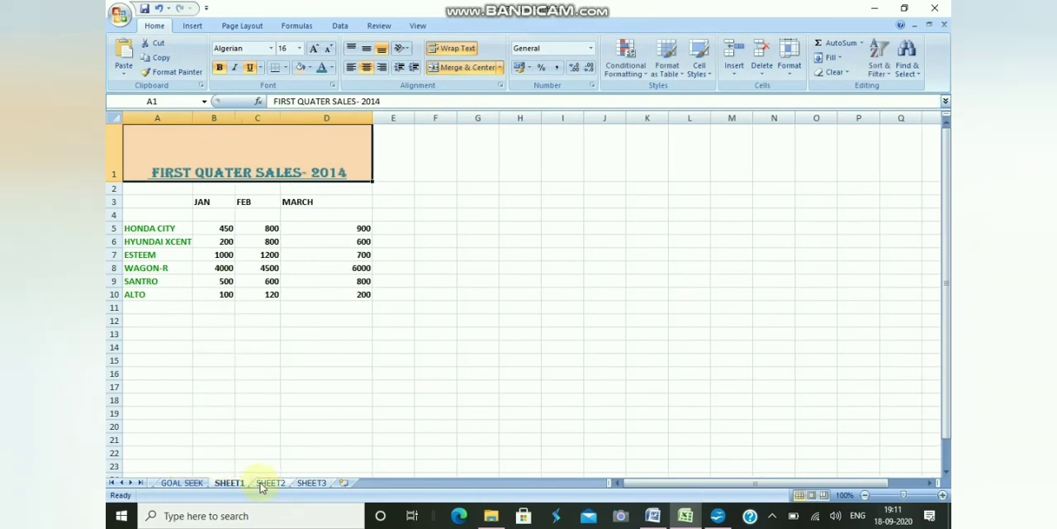
left_click(270, 484)
left_click(307, 483)
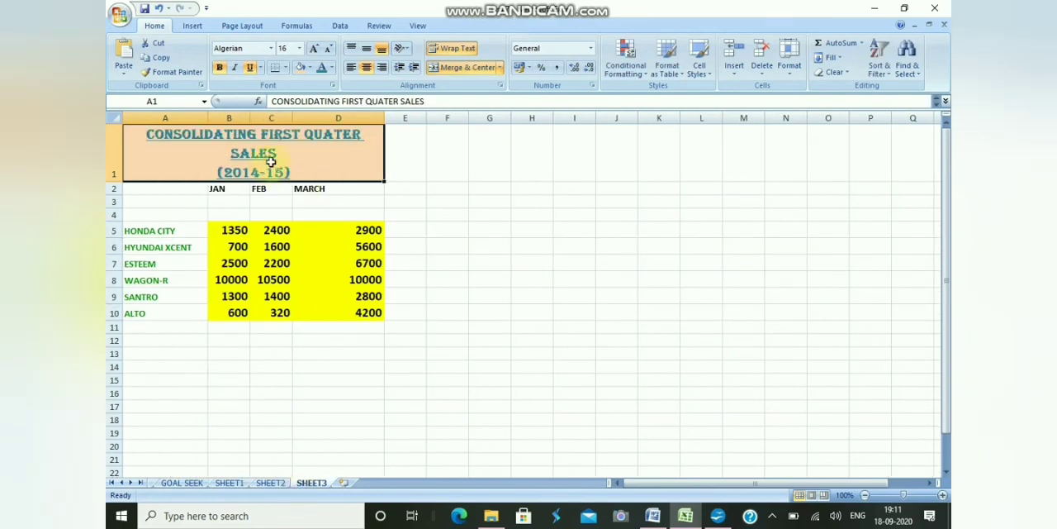